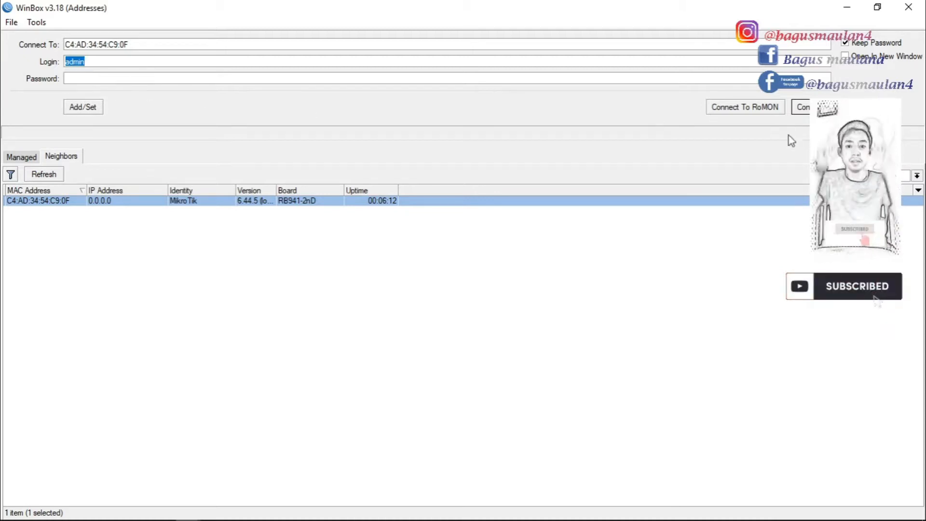
Log in to the router and close the restored DHCP Server, Firewall and Wireless Tables windows
key(Return)
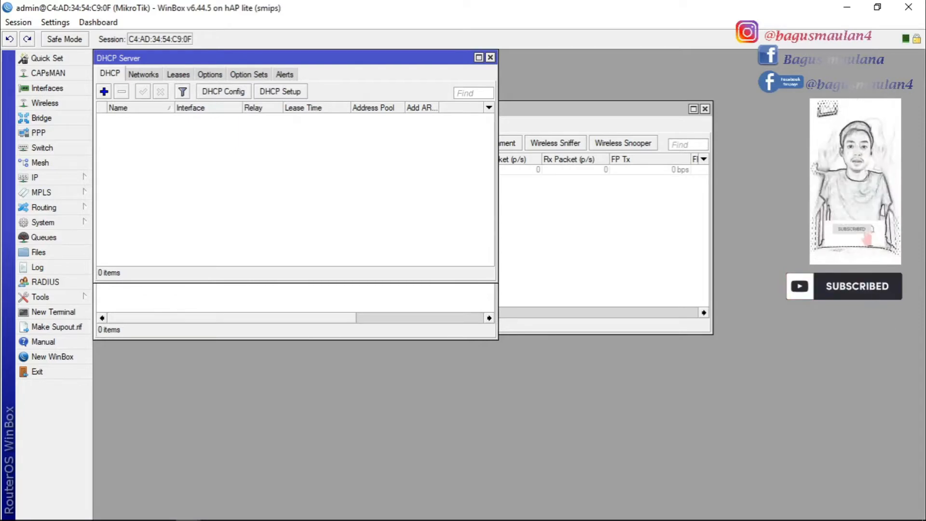
click(490, 58)
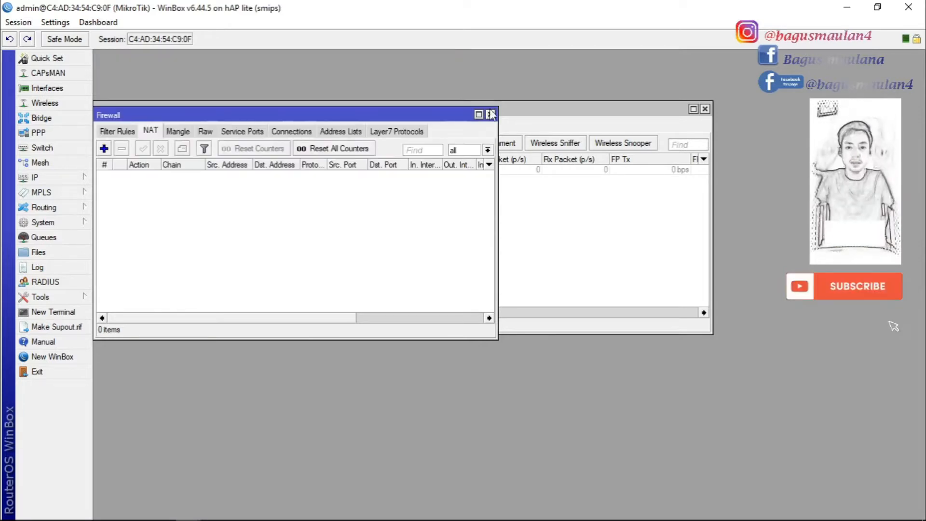
click(491, 114)
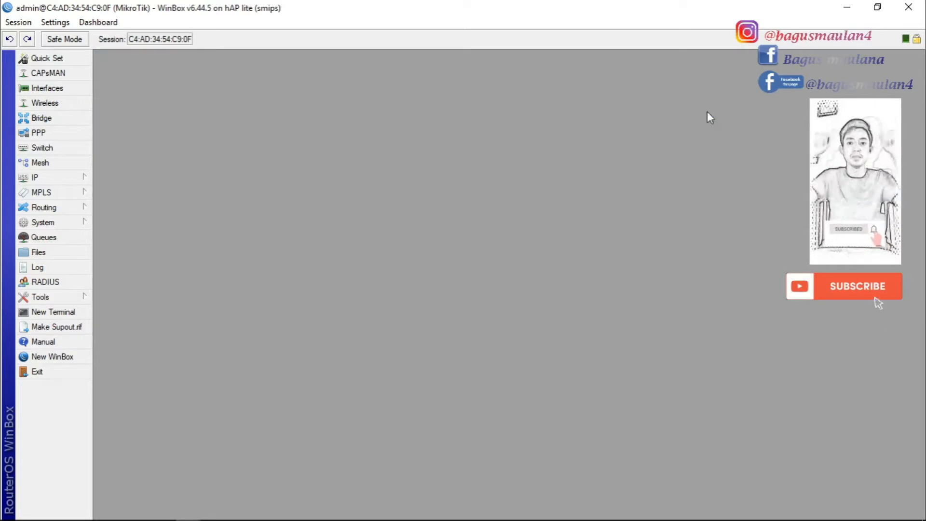
click(705, 110)
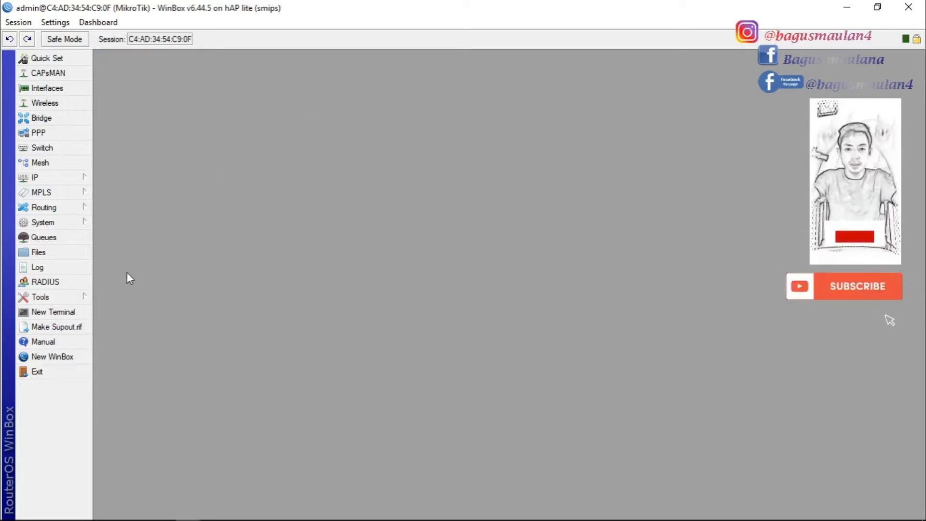
Ping 8.8.8.8 from a terminal, which fails with no route to host
click(64, 313)
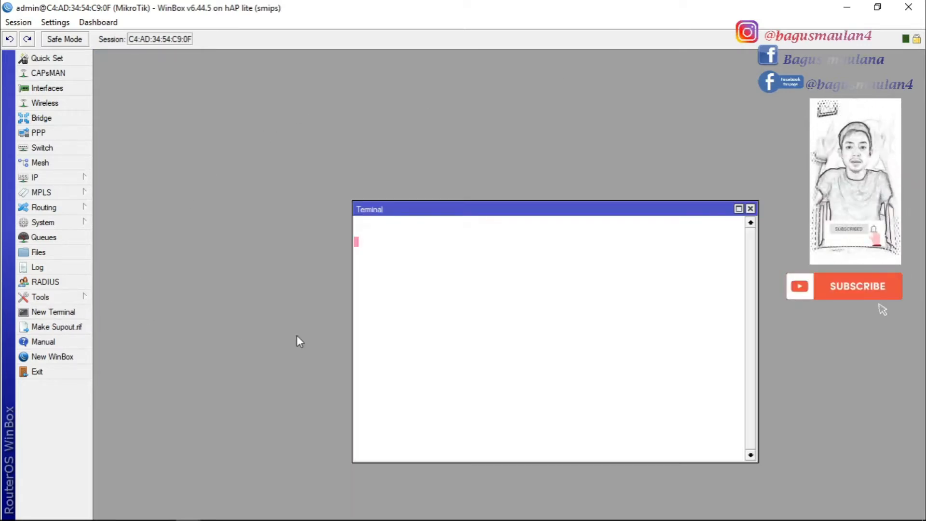
text(ping 8.8.8.8)
key(Return)
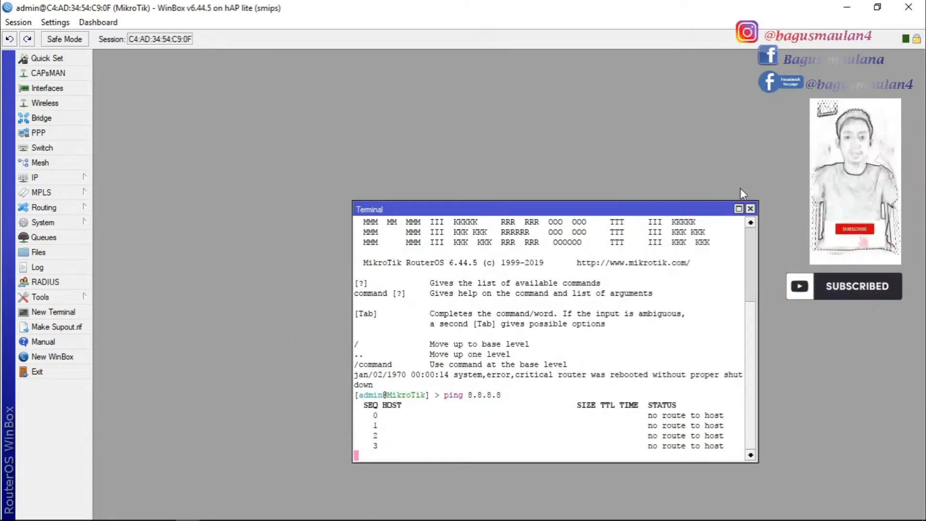
click(750, 208)
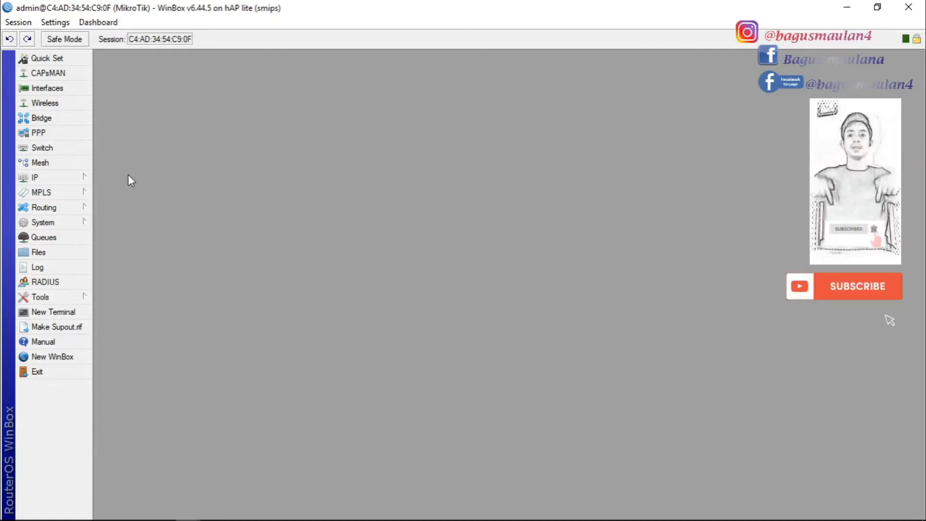
click(84, 179)
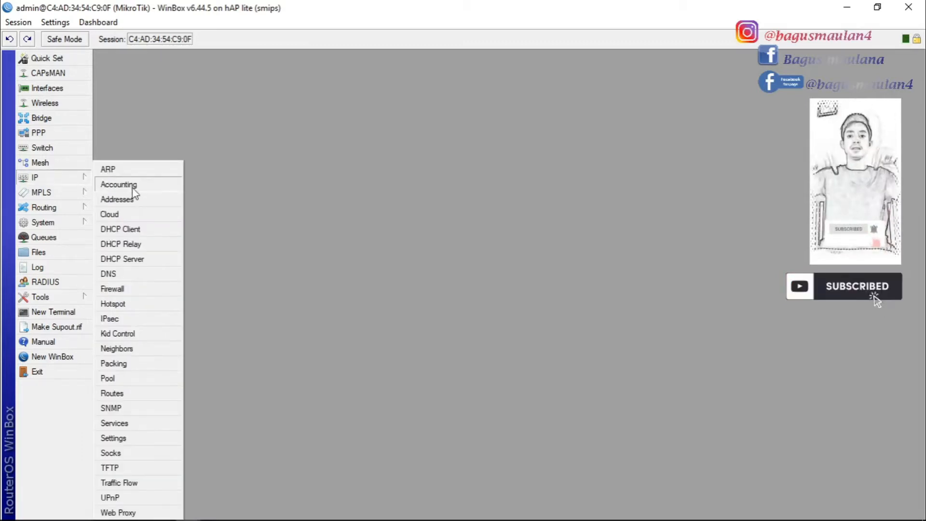
Add a DHCP client on ether1, which binds the address 192.168.1.4/24
click(138, 229)
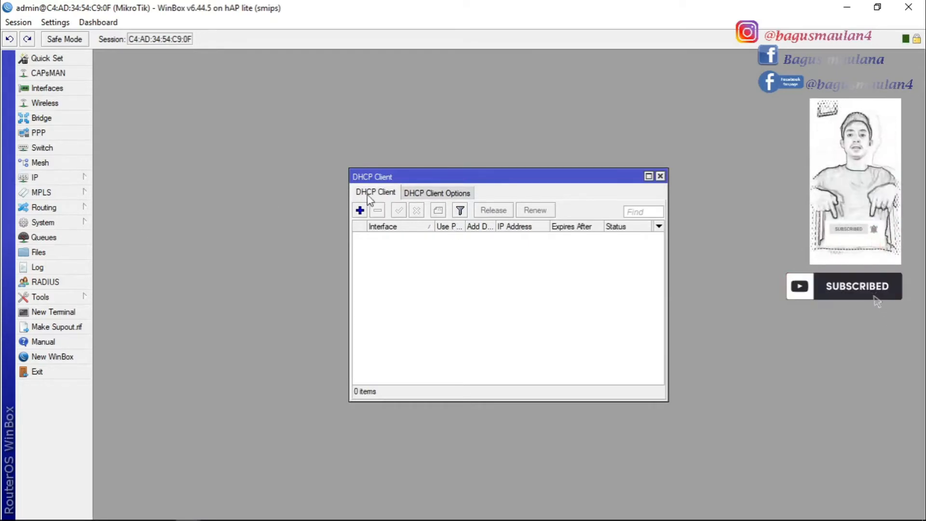
click(360, 211)
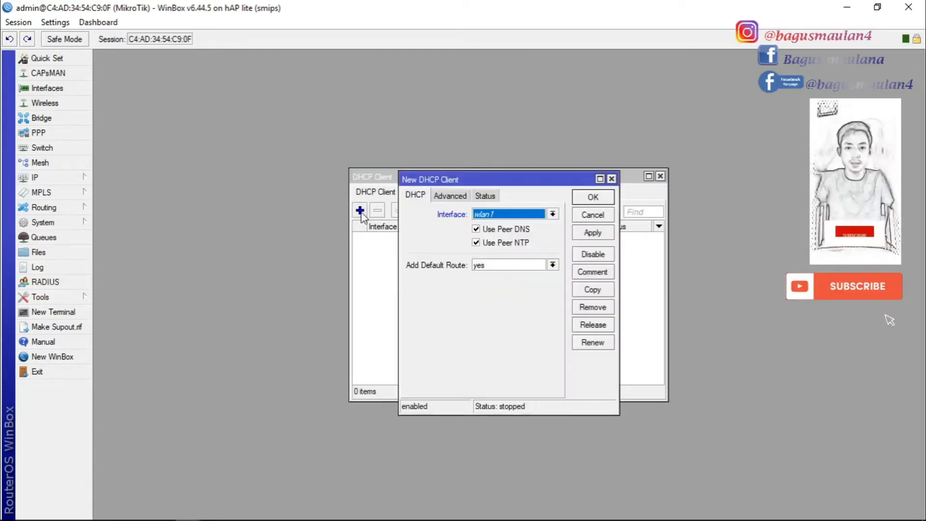
click(553, 214)
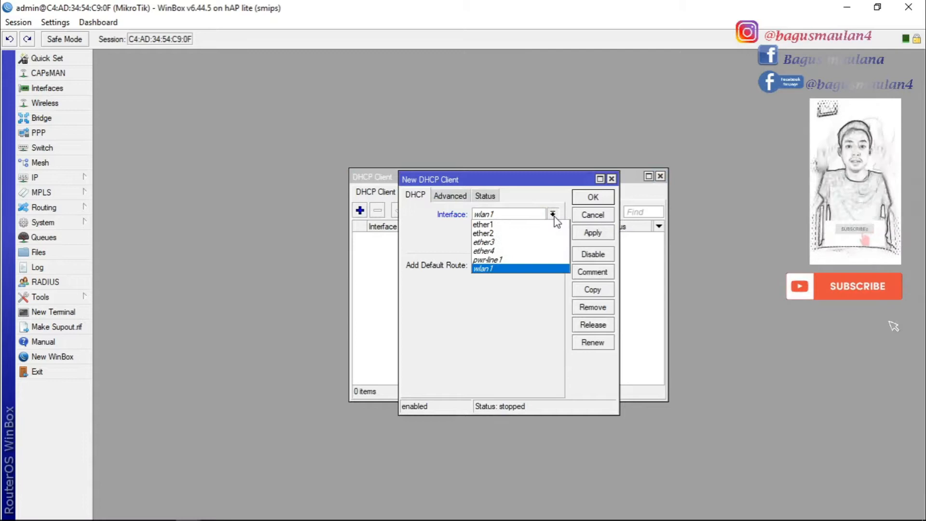
click(488, 227)
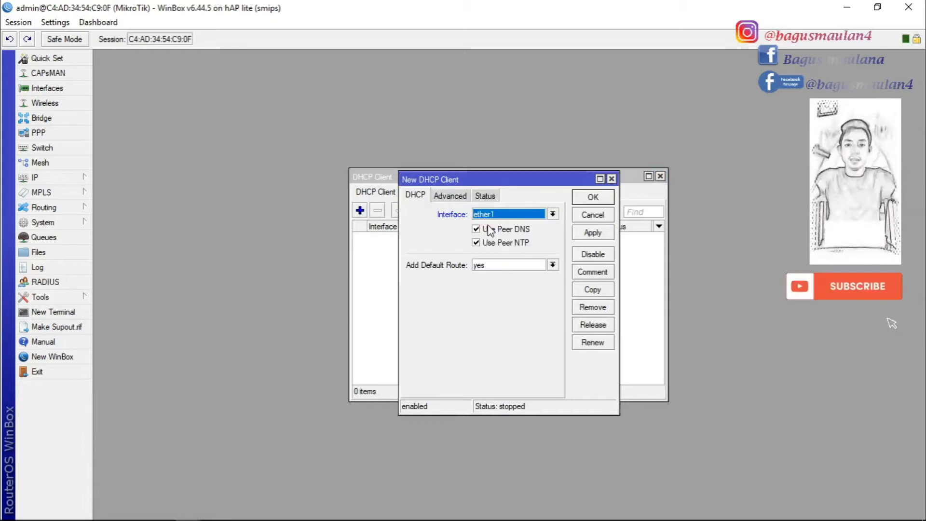
click(594, 233)
click(596, 198)
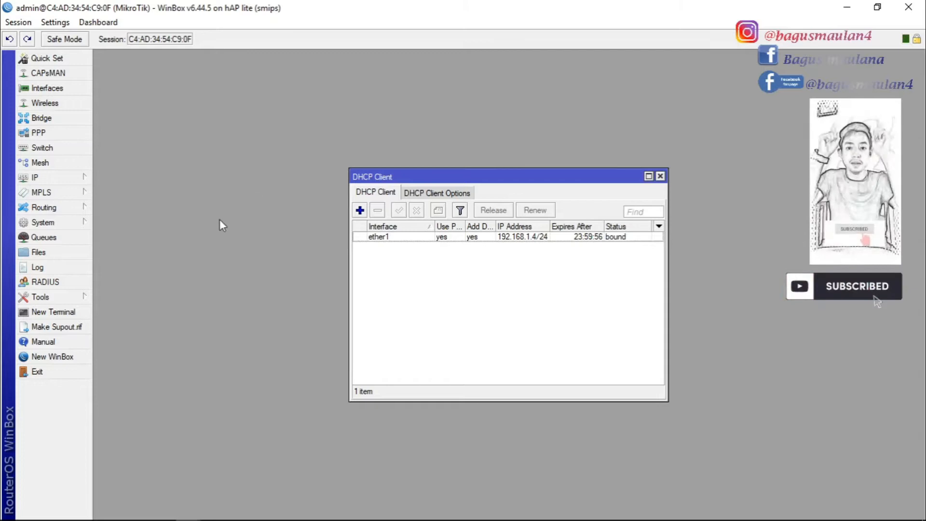
click(53, 313)
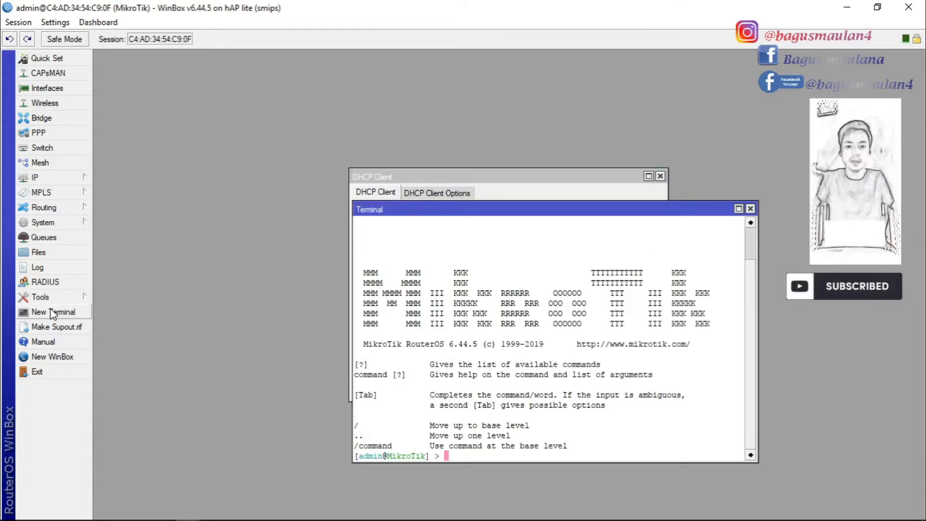
Ping 8.8.8.8 again to get ~28 ms replies, then close the terminal and DHCP Client windows
text(ping)
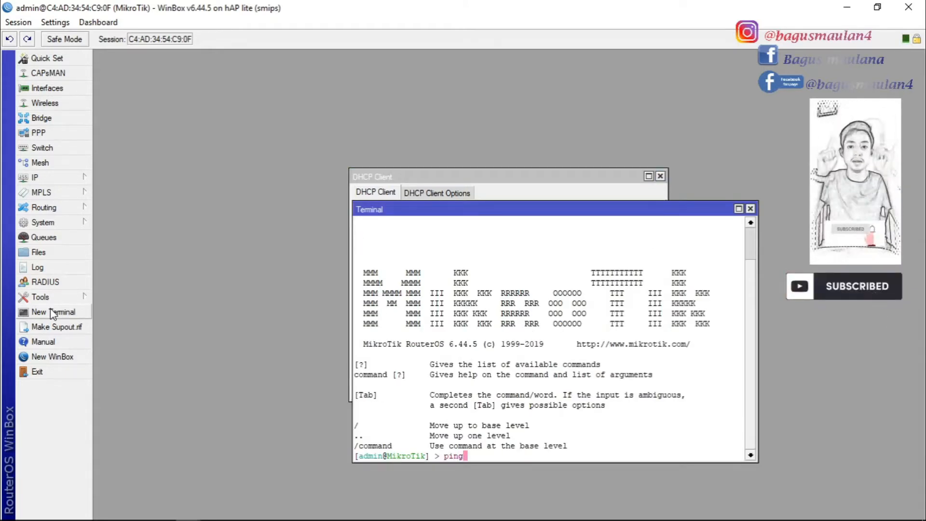
text( 8.8.8.8)
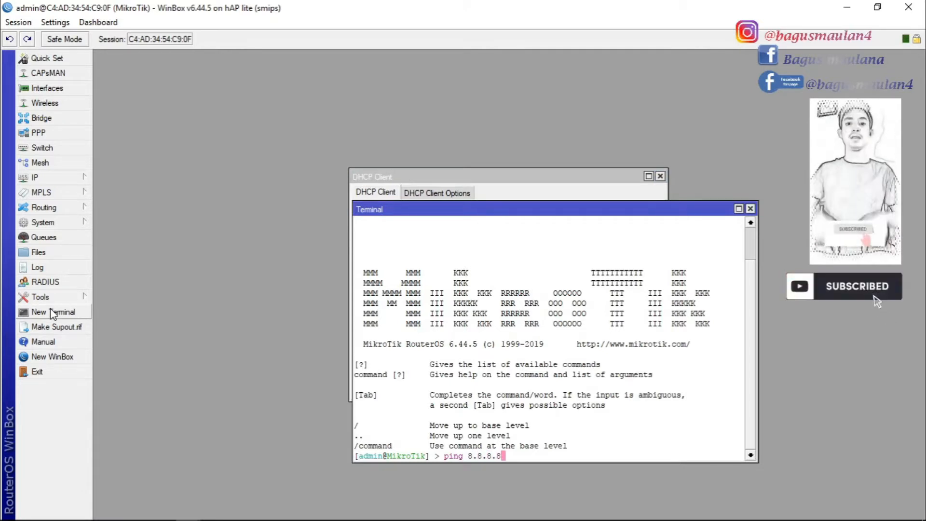
key(Return)
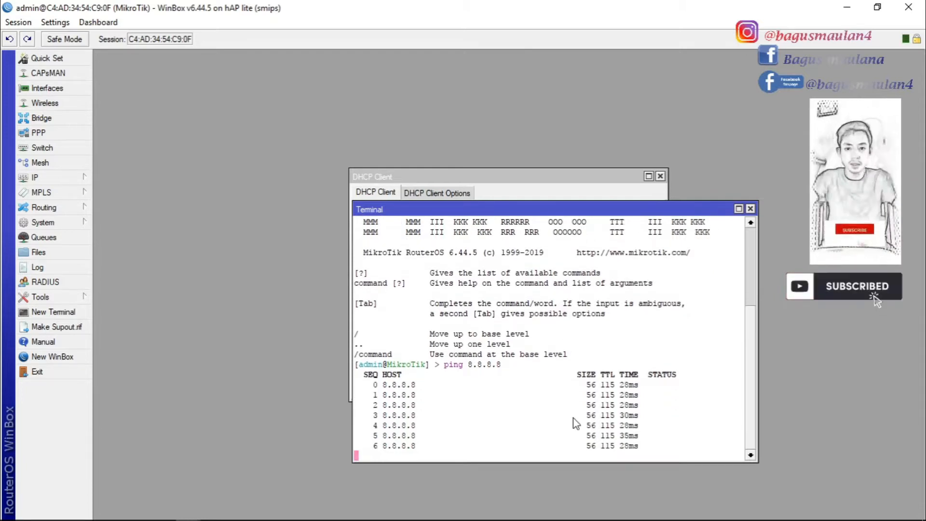
click(750, 209)
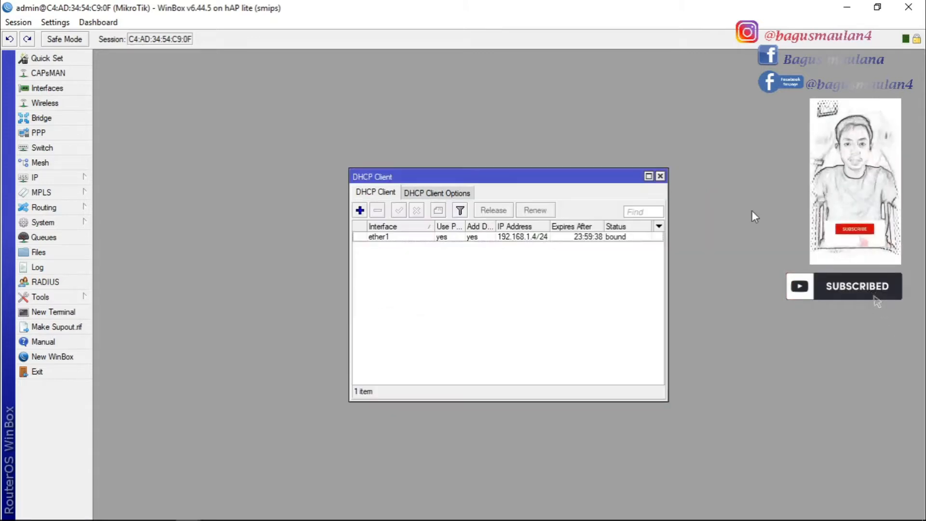
click(660, 176)
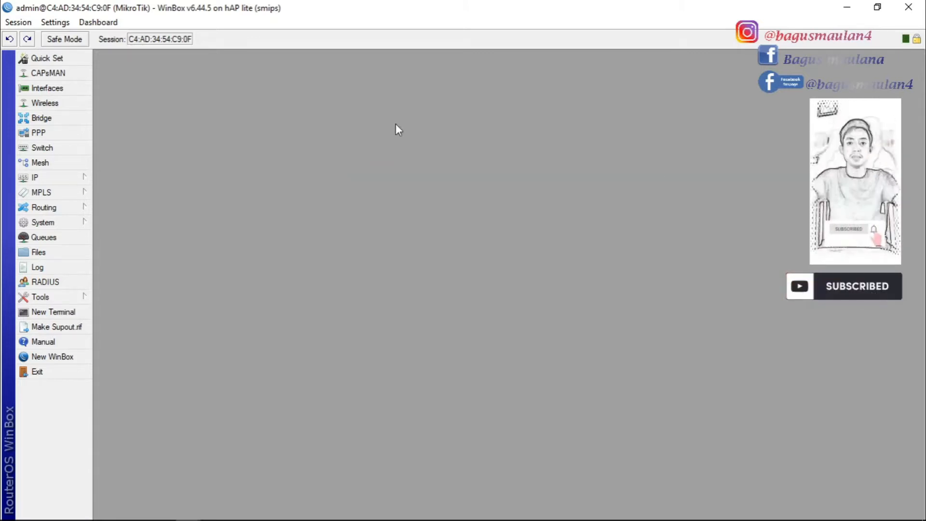
Add the IP address 192.168.20.1/24 on interface wlan1
click(76, 179)
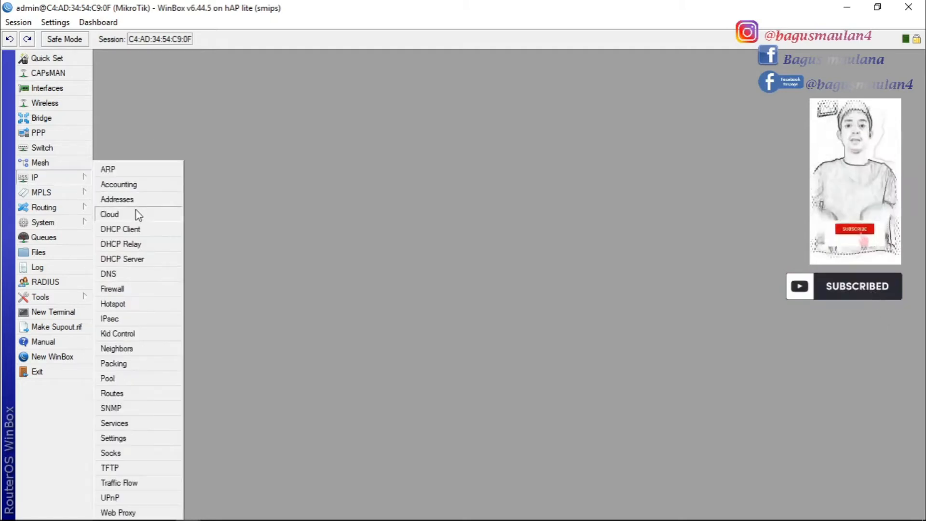
click(117, 199)
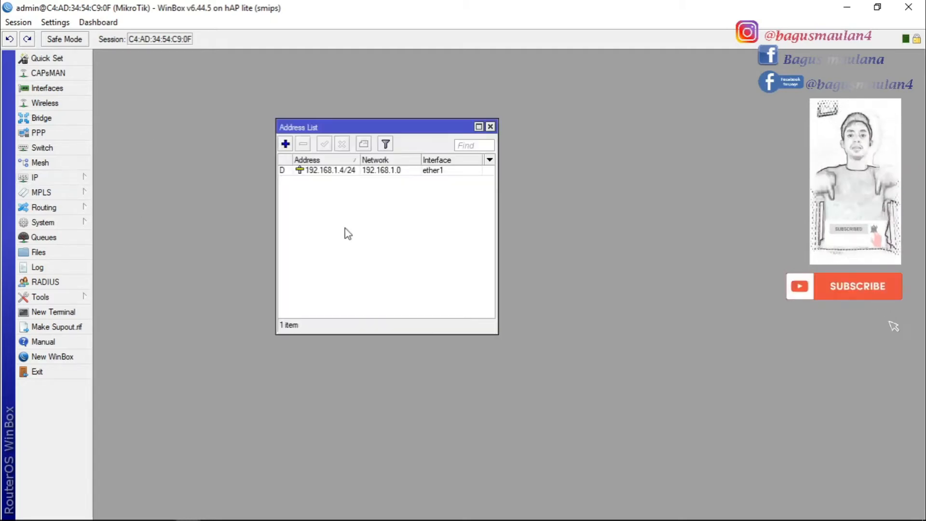
click(285, 145)
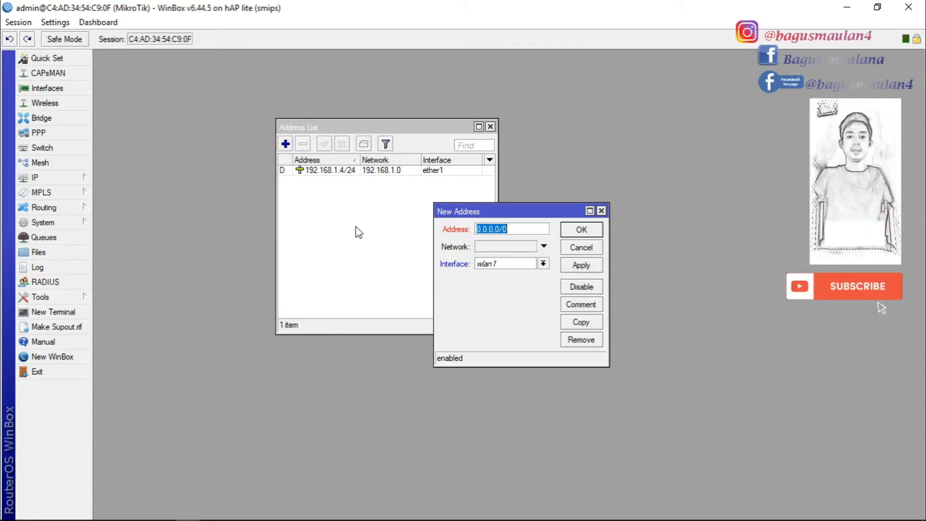
text(192)
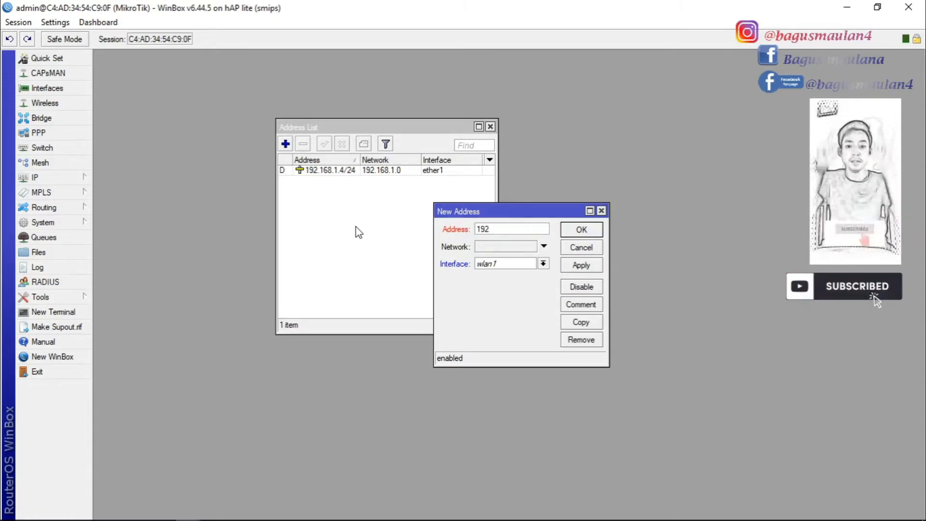
text(.168.)
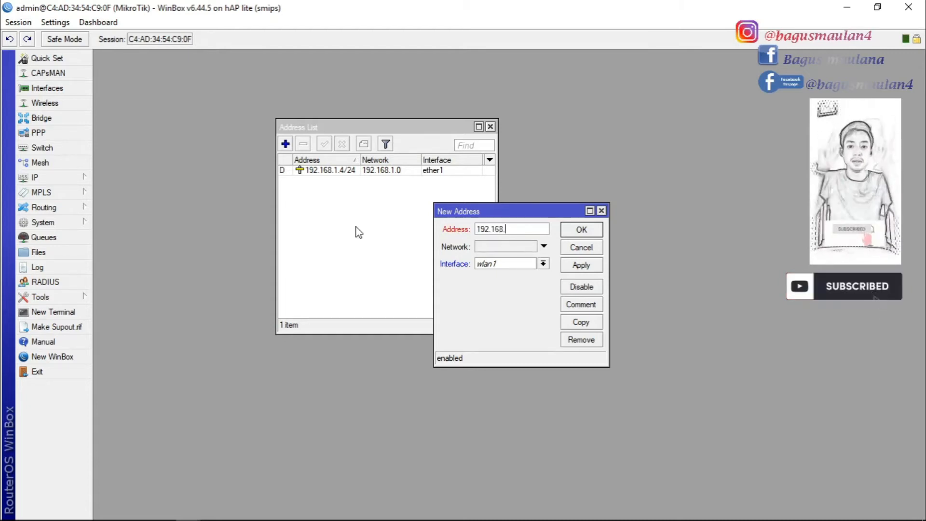
text(20)
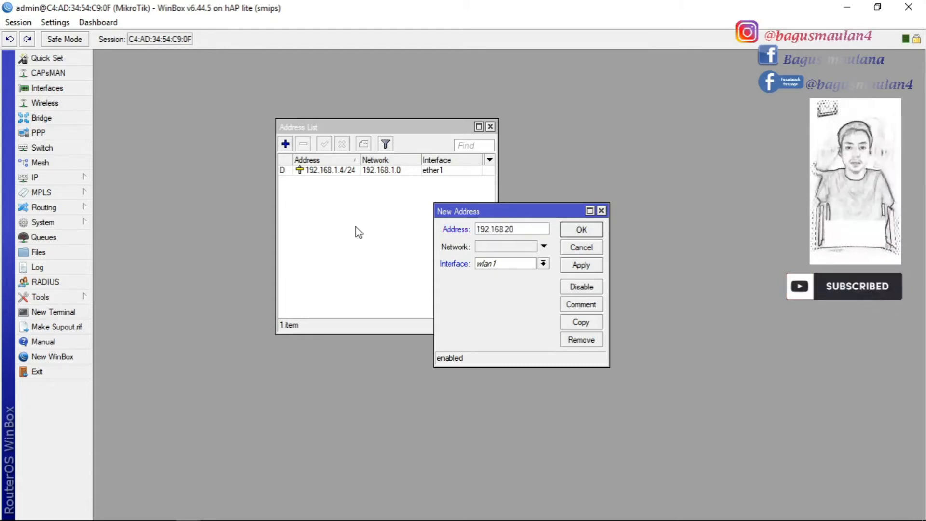
text(.1/)
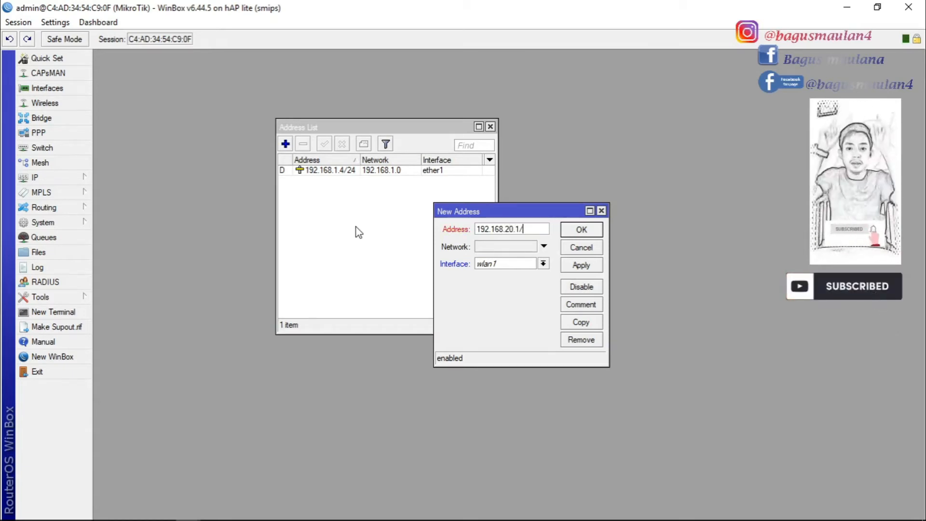
text(24)
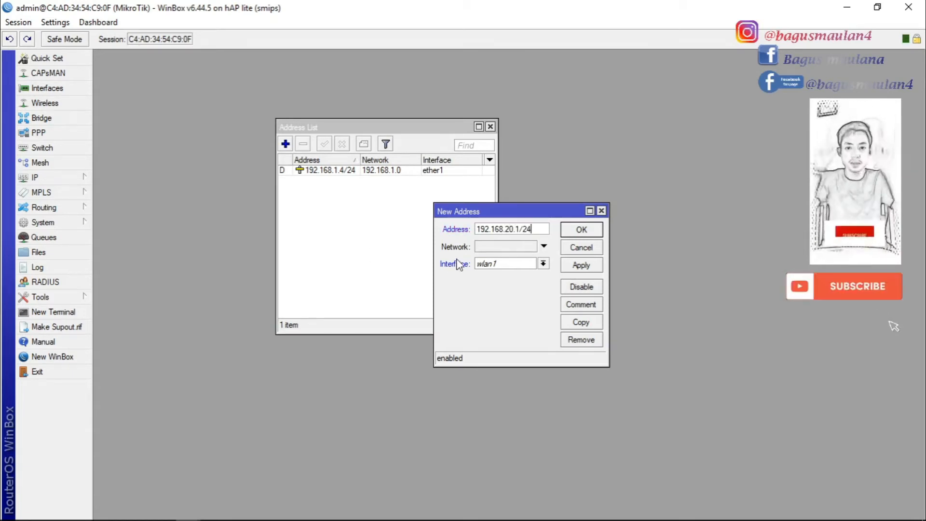
click(579, 269)
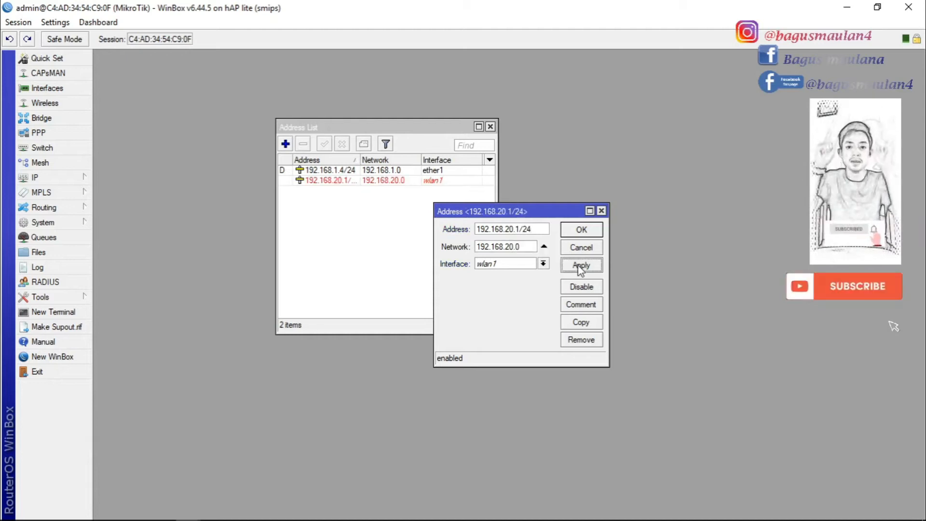
click(582, 230)
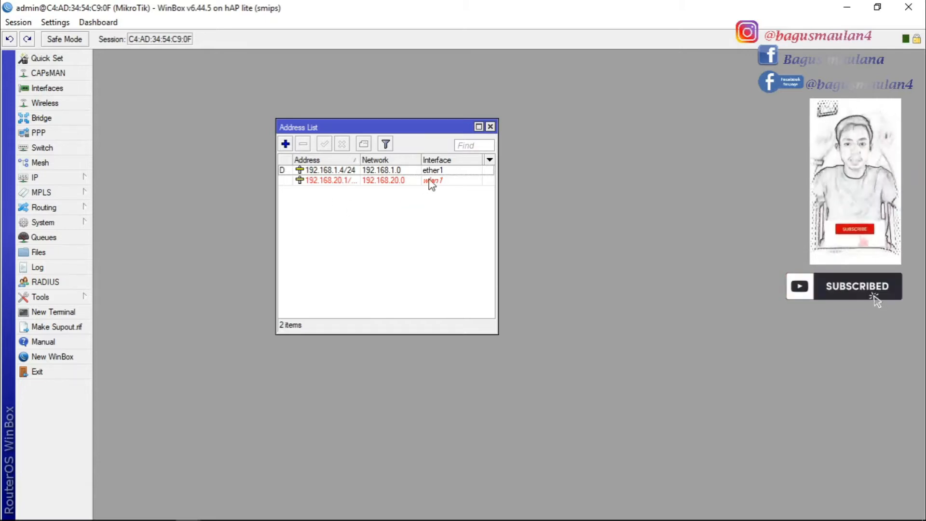
drag(396, 130, 600, 142)
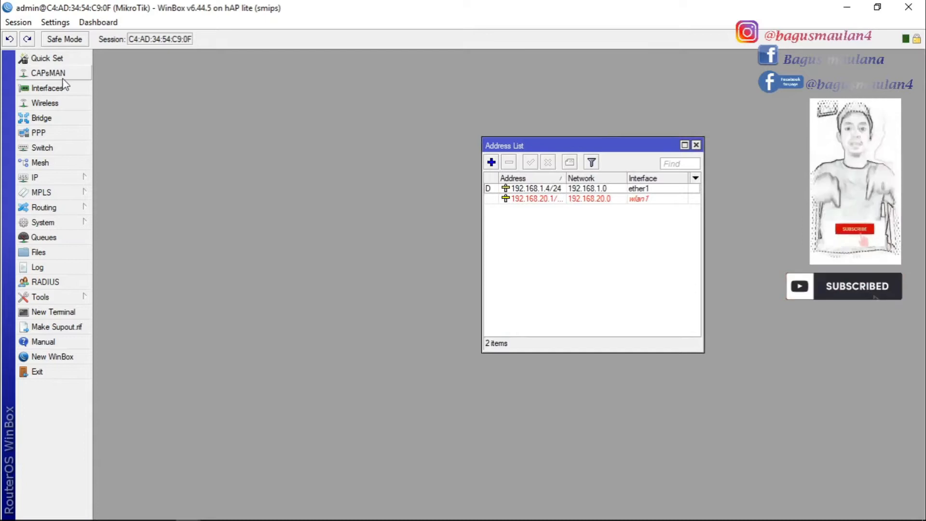
Enable the disabled wlan1 interface in the WiFi Interfaces list
click(46, 103)
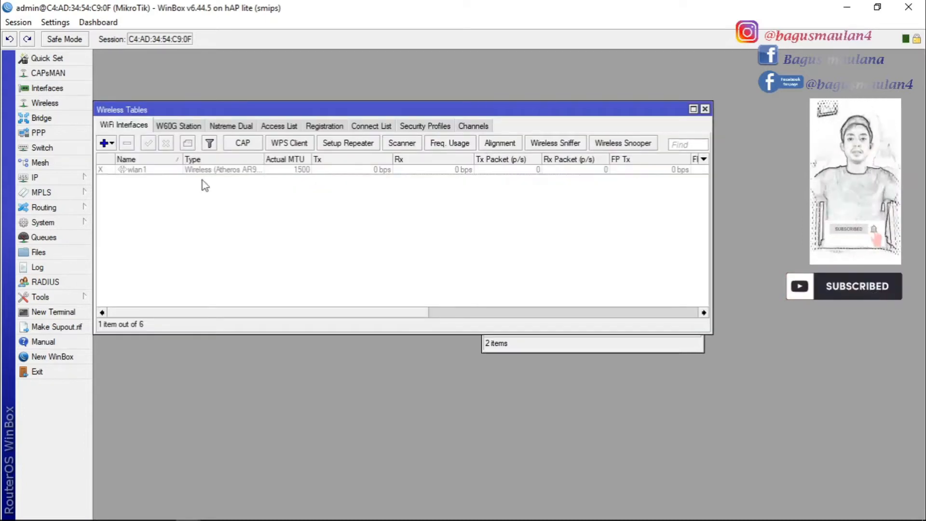
click(152, 171)
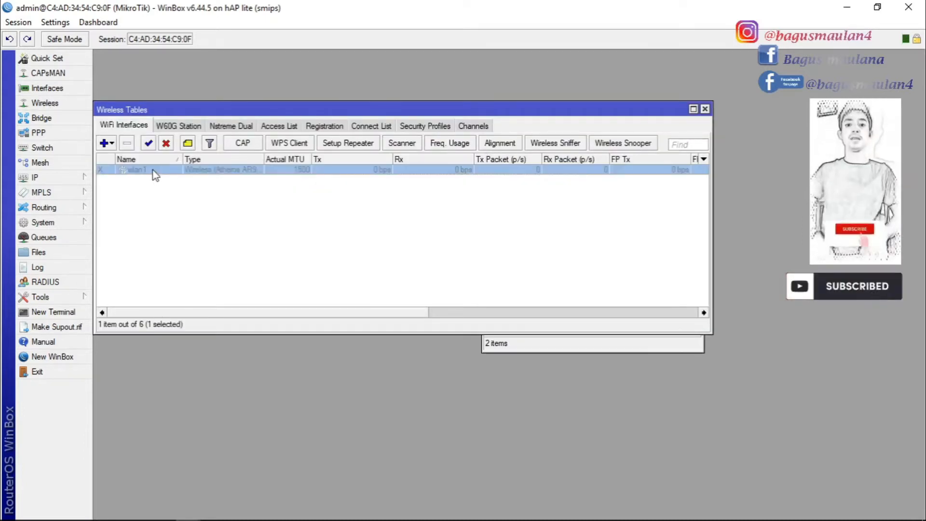
click(148, 143)
click(578, 343)
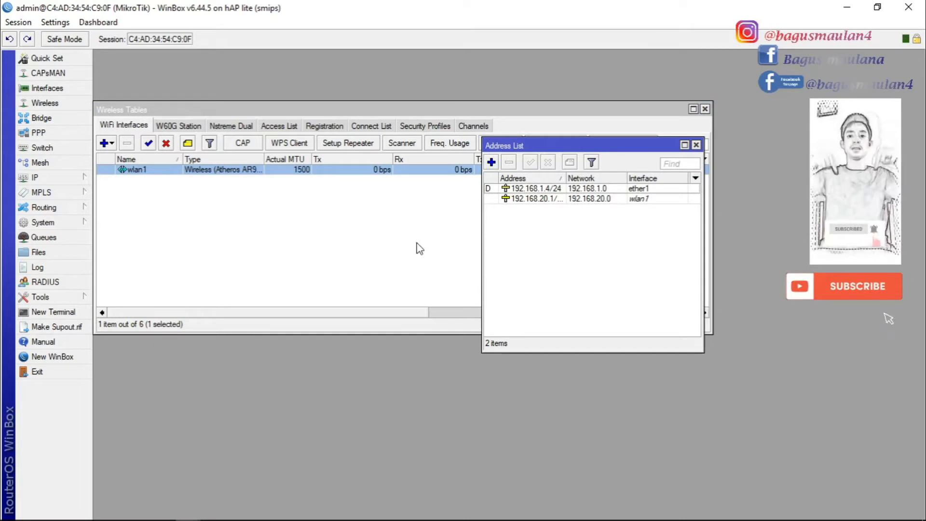
click(284, 273)
click(145, 172)
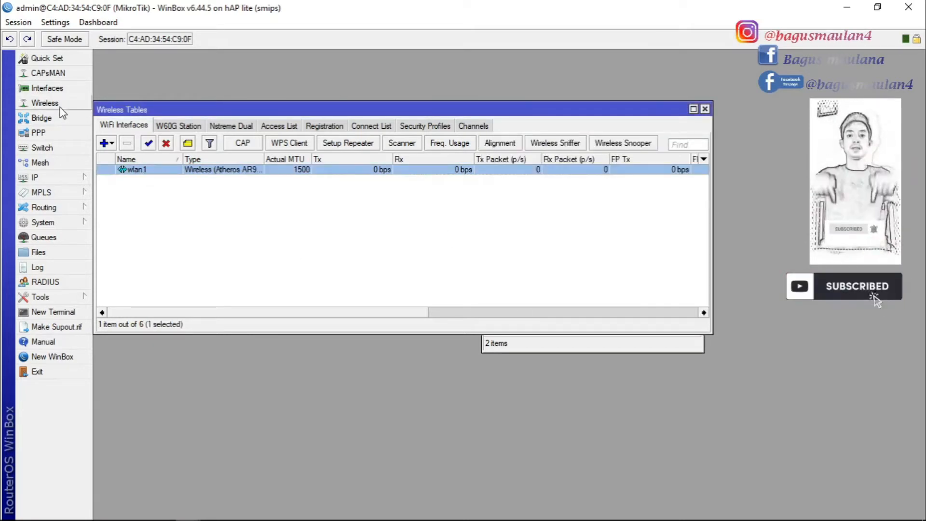
Set wlan1 to ap bridge mode, auto frequency and SSID 'Bagus Net', and apply
double_click(144, 171)
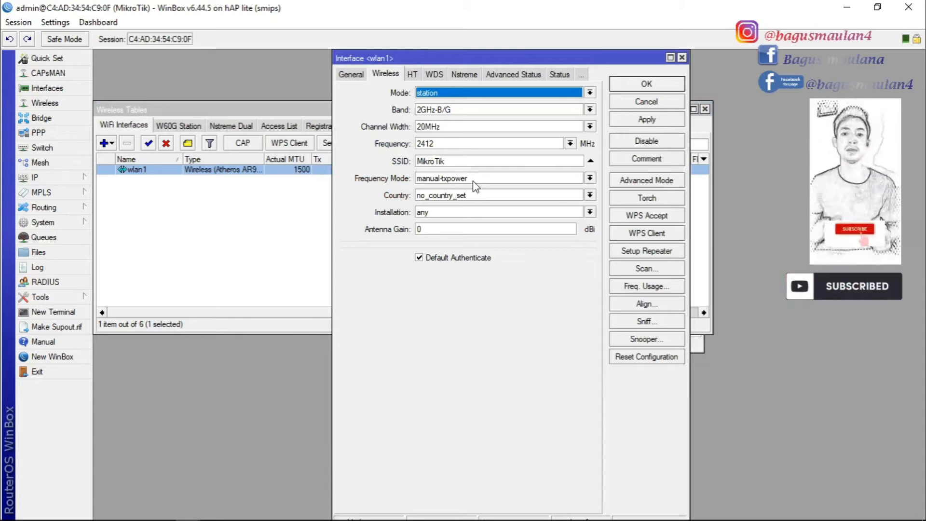
click(577, 94)
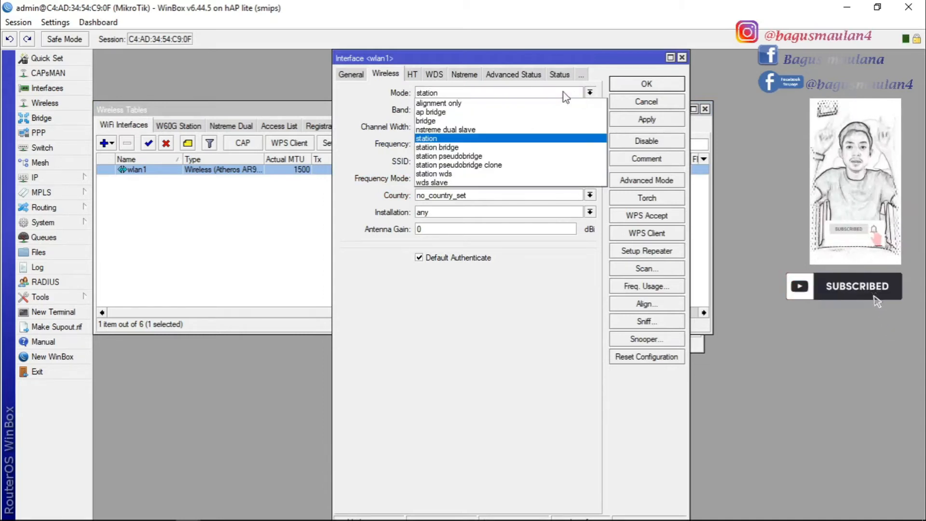
click(440, 112)
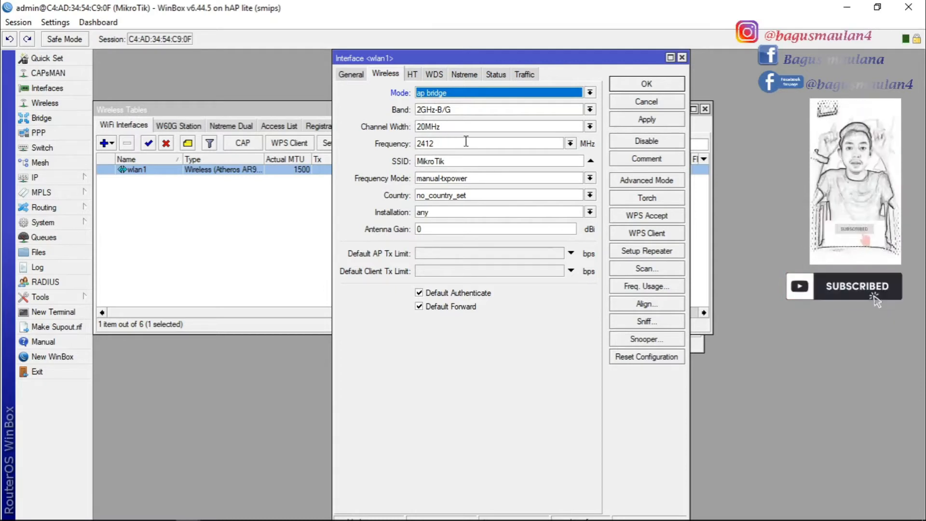
click(550, 145)
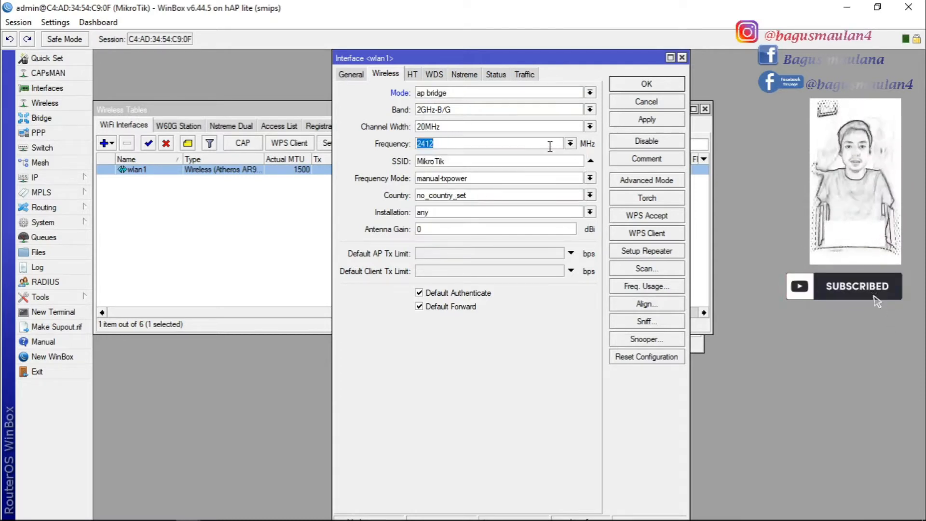
click(570, 143)
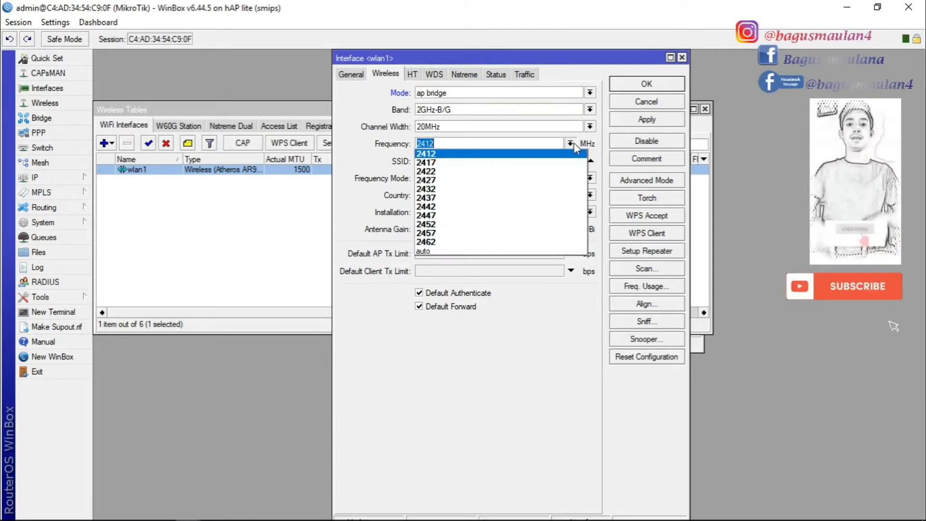
click(432, 254)
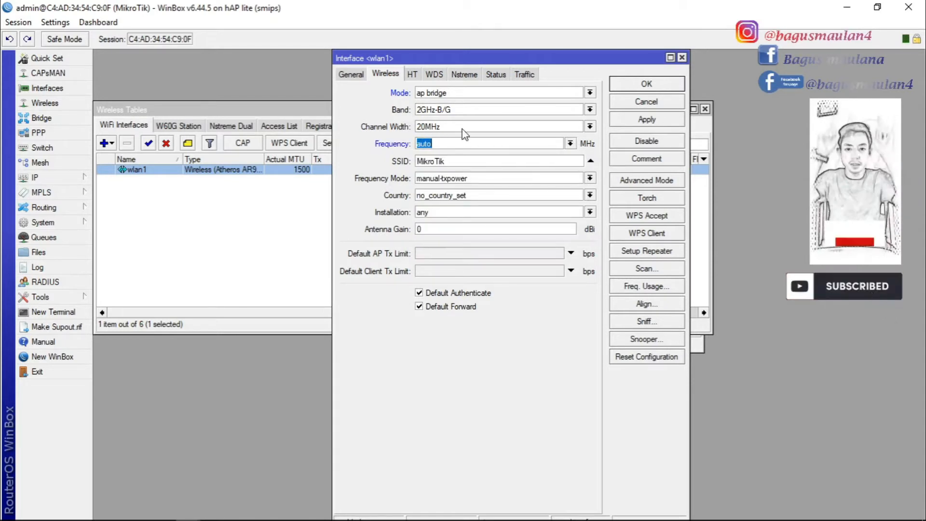
click(451, 162)
key(BackSpace)
key(BackSpace)
key(BackSpace)
key(BackSpace)
key(BackSpace)
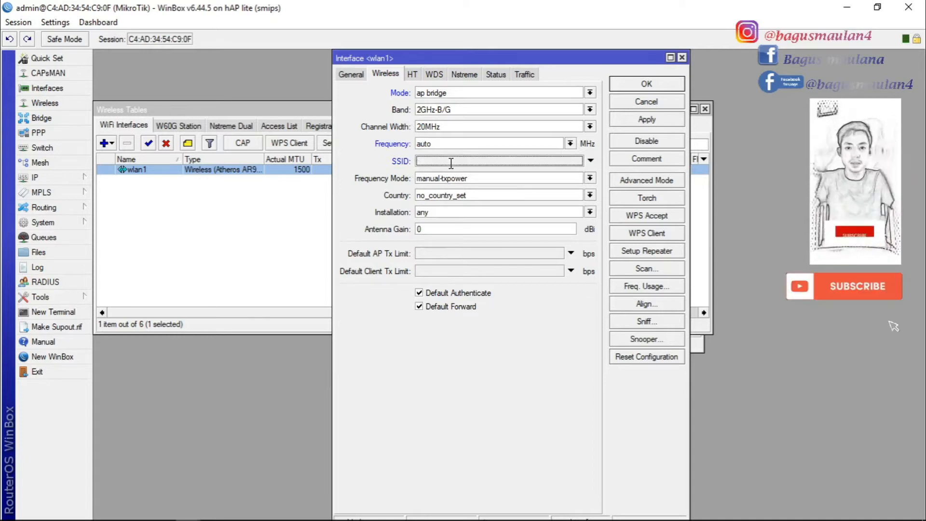
click(450, 163)
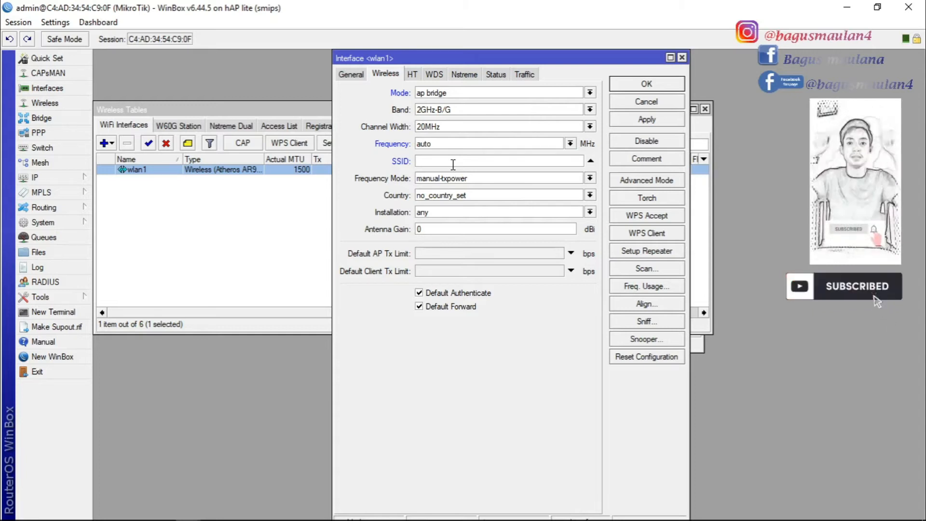
text(us Net)
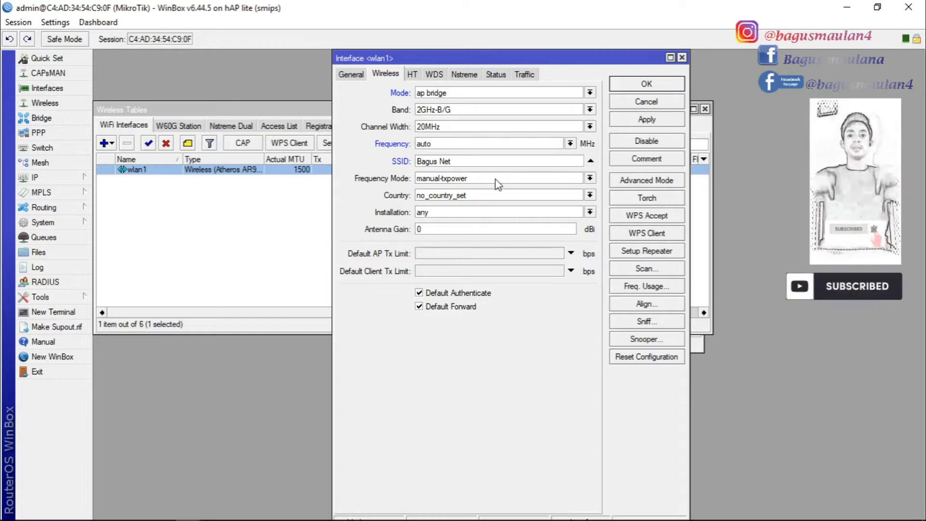
click(647, 120)
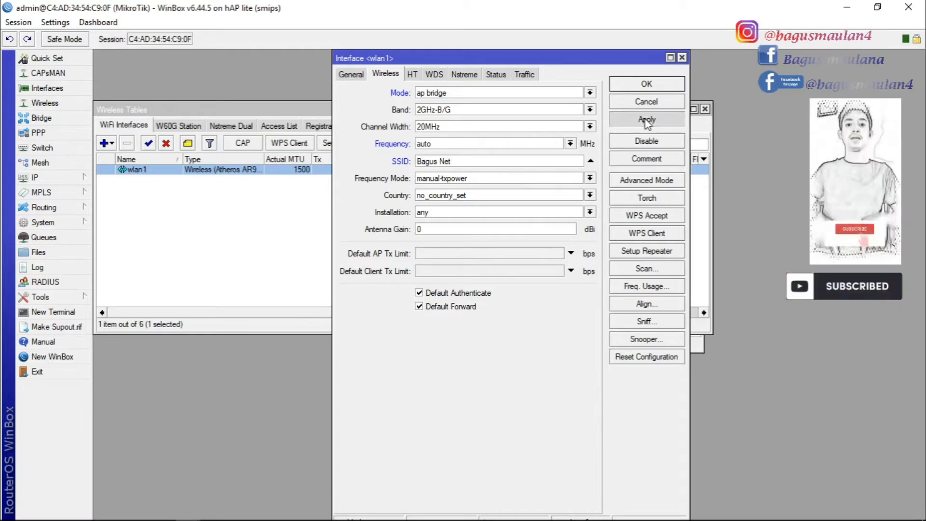
click(647, 85)
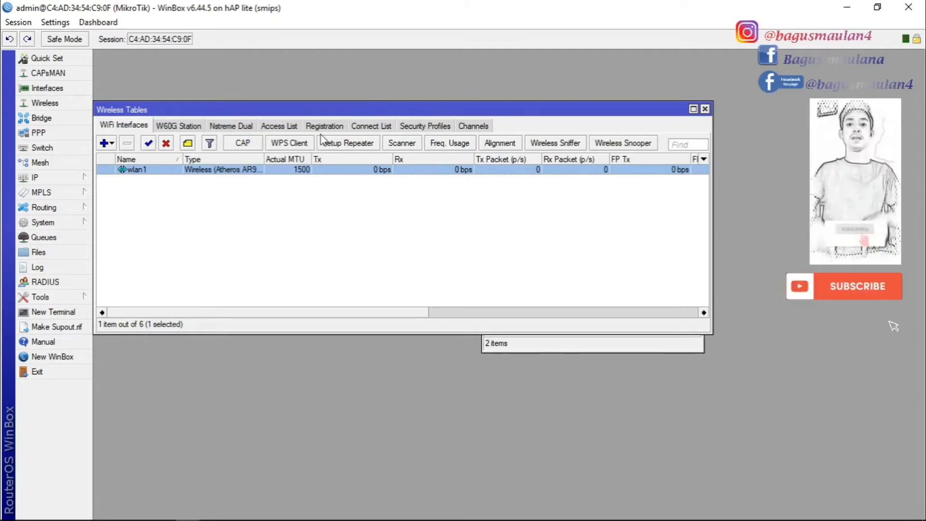
Check the Security Profiles tab and discard a new profile, keeping only the default one
click(434, 128)
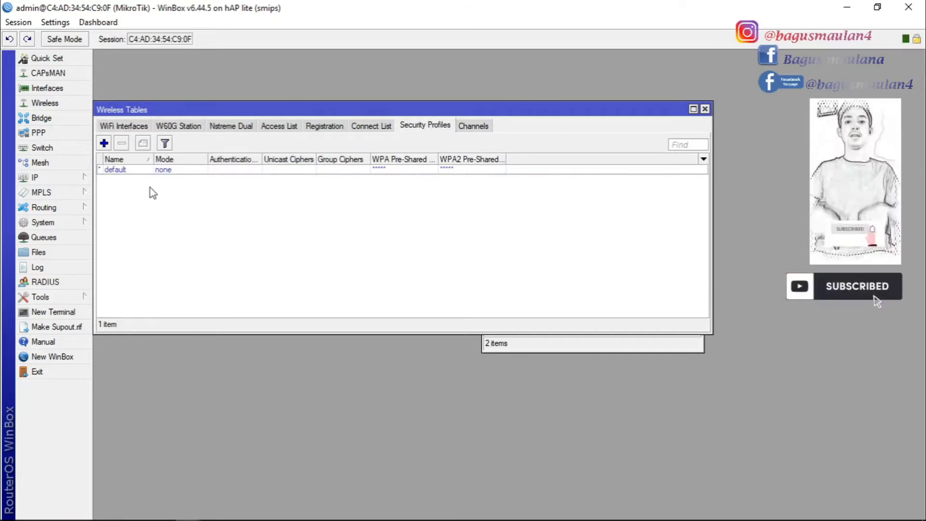
click(104, 144)
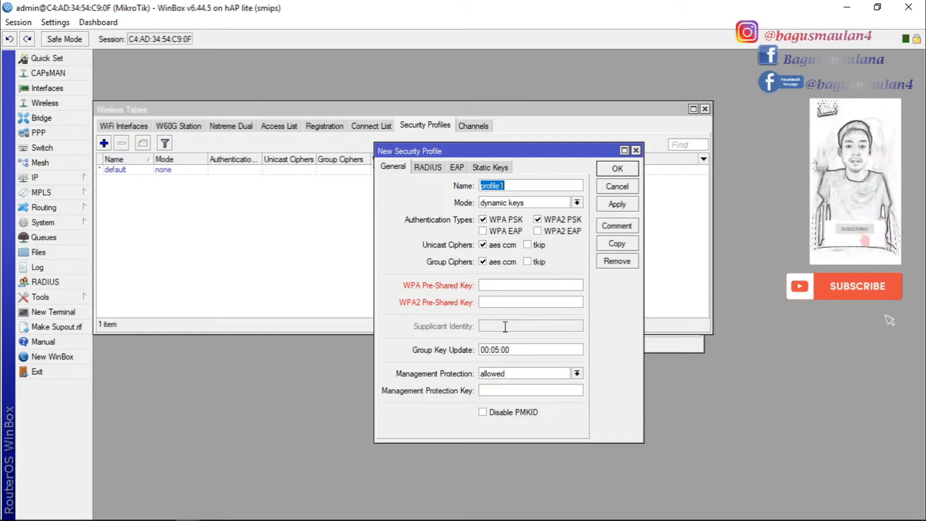
click(635, 150)
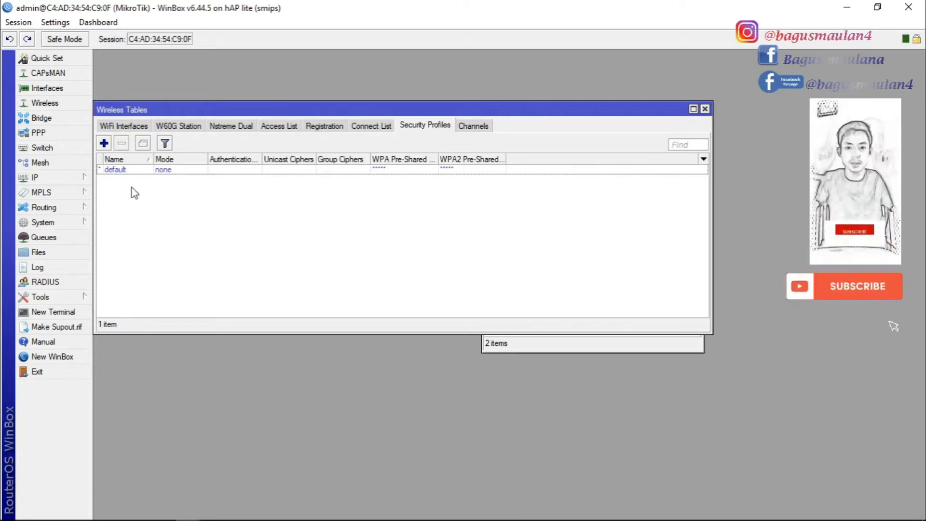
click(84, 178)
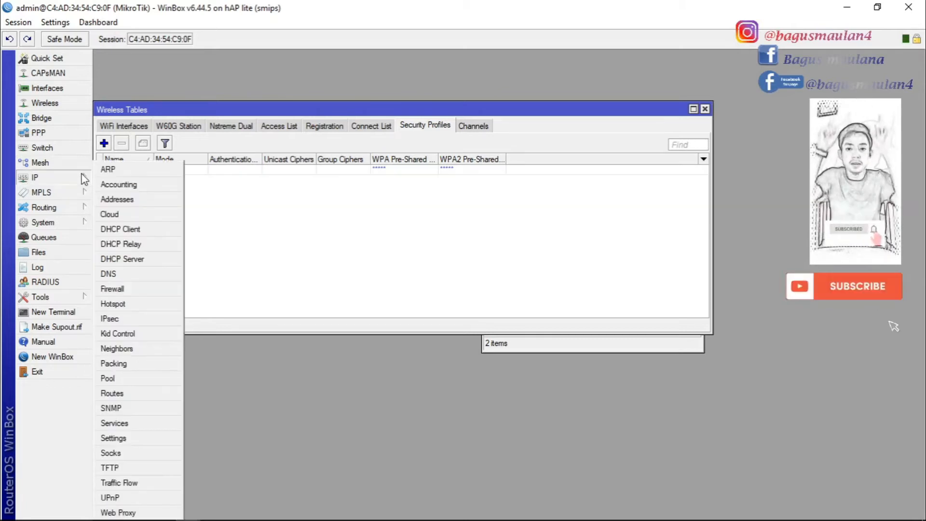
Add a srcnat NAT rule with out interface wlan1 and action masquerade
click(126, 289)
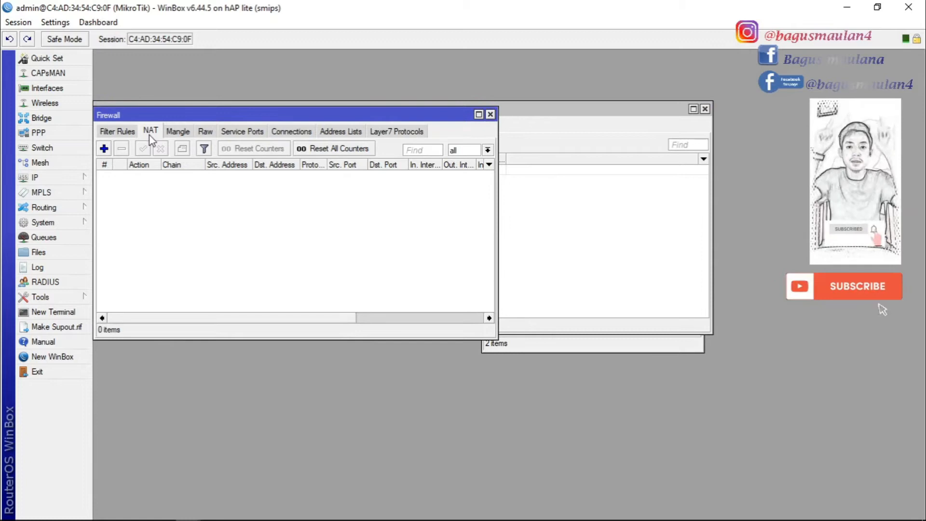
click(104, 149)
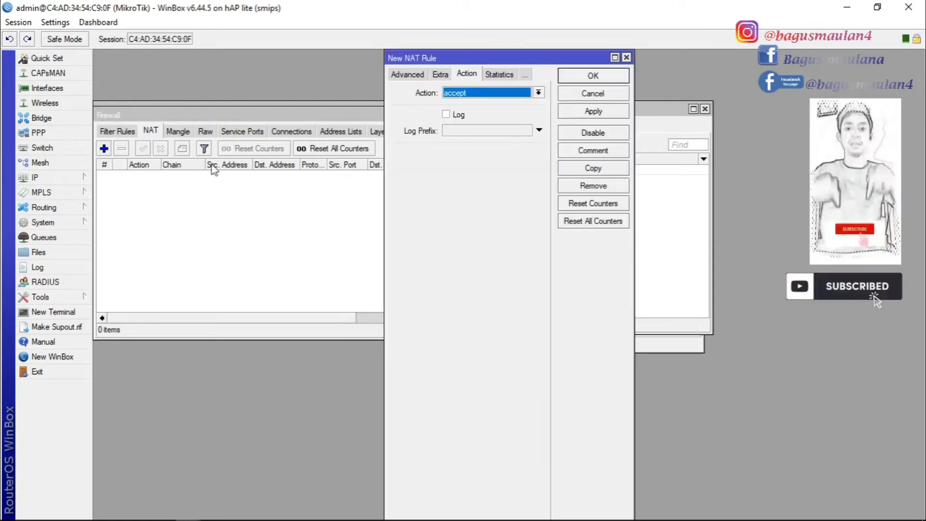
click(408, 75)
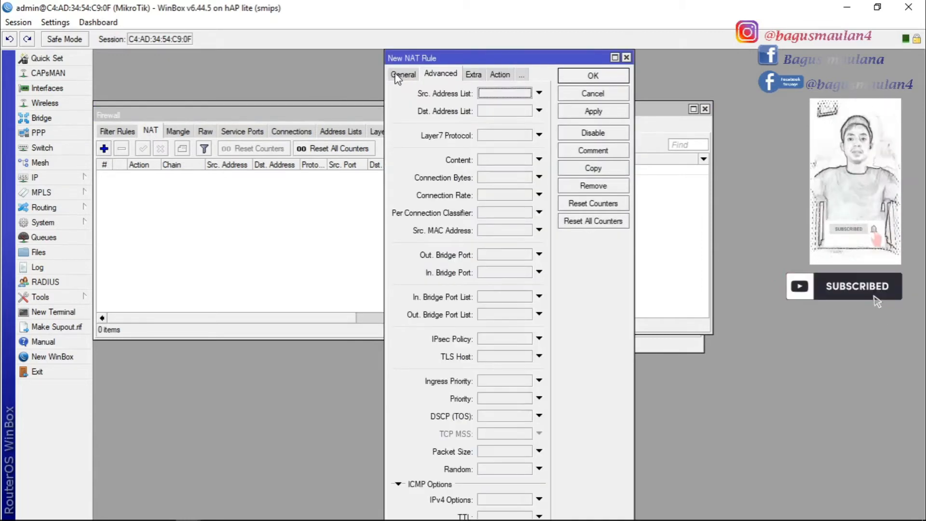
click(403, 73)
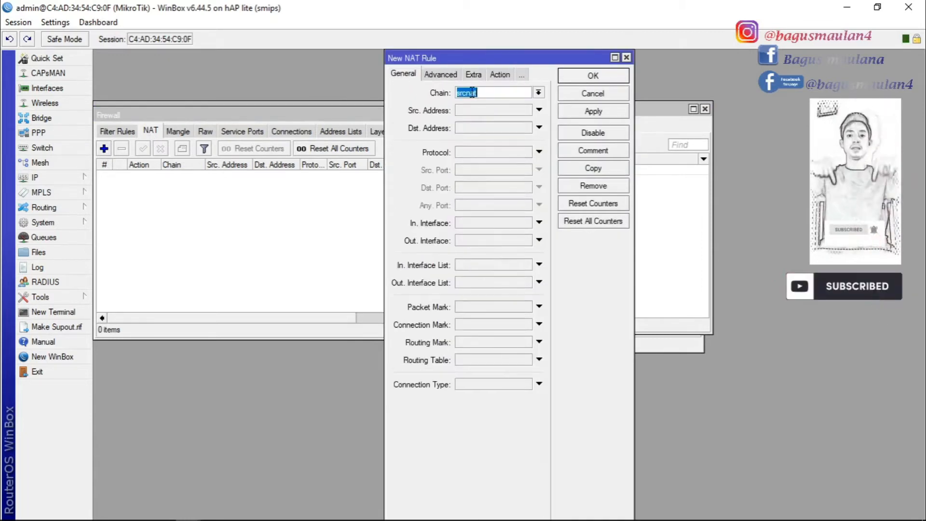
click(540, 241)
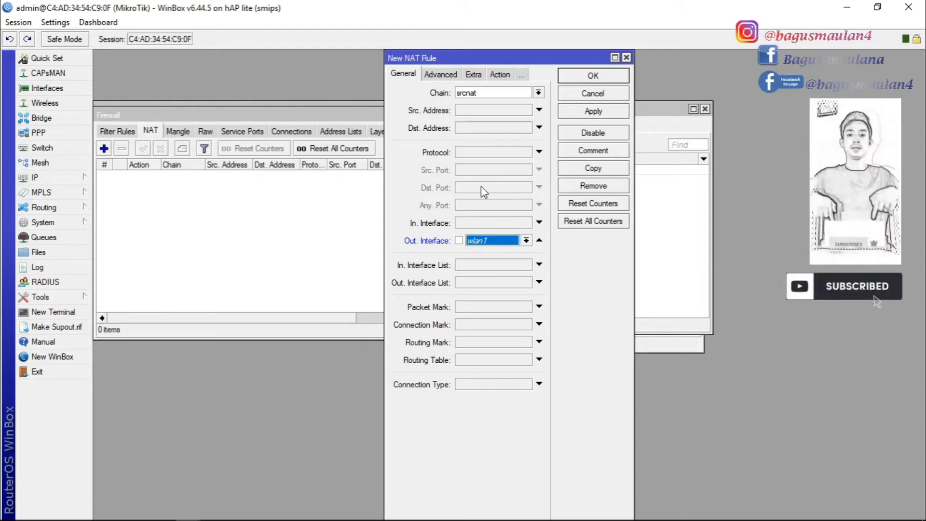
click(498, 75)
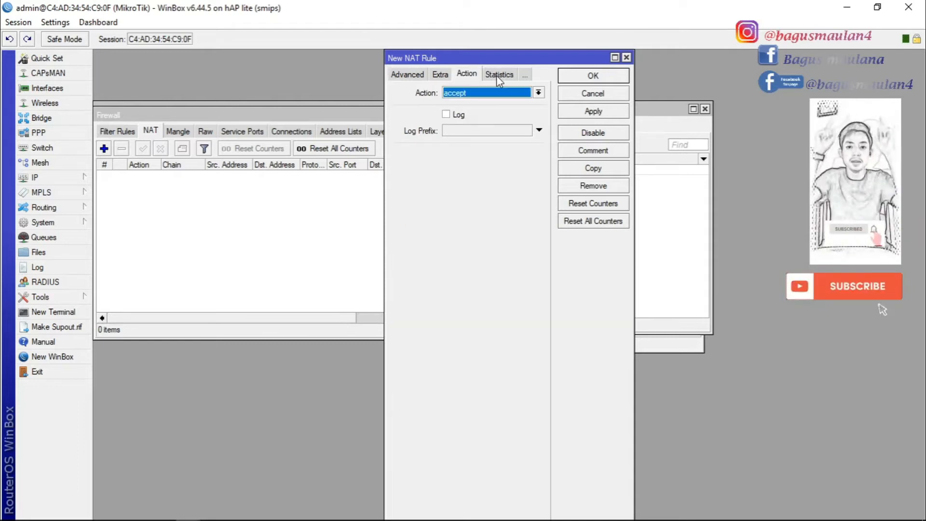
click(538, 93)
click(473, 164)
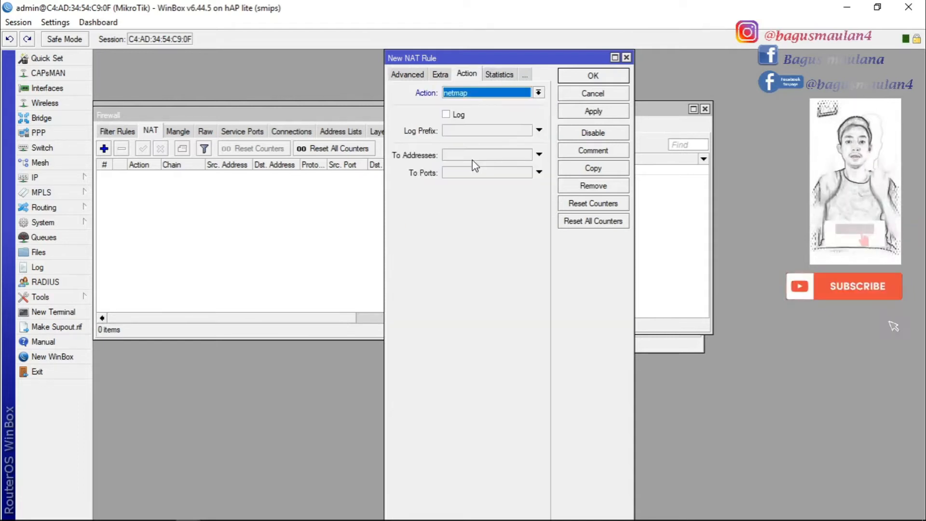
click(487, 96)
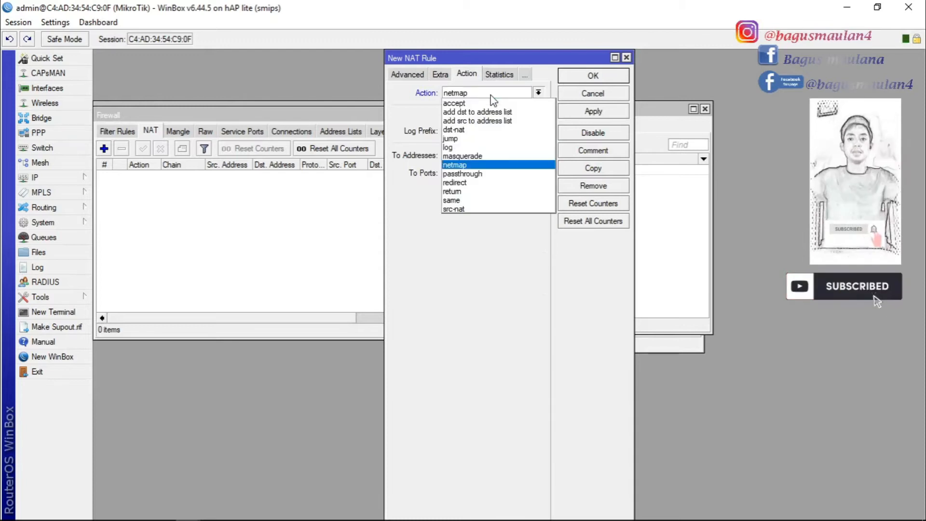
click(472, 155)
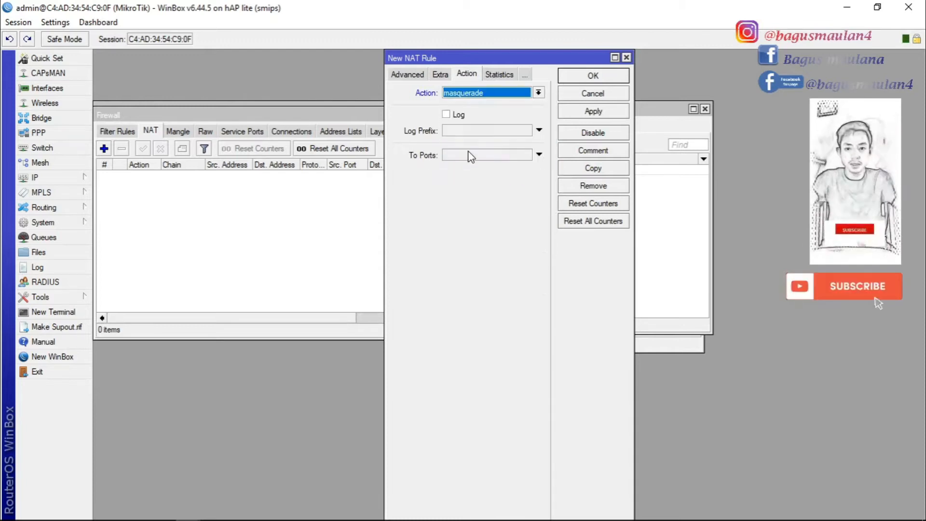
click(593, 111)
click(594, 78)
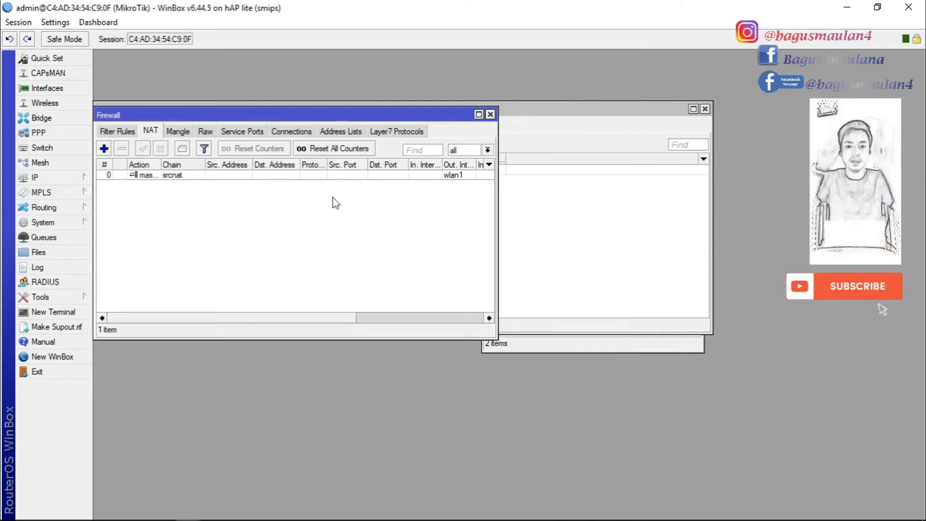
click(82, 183)
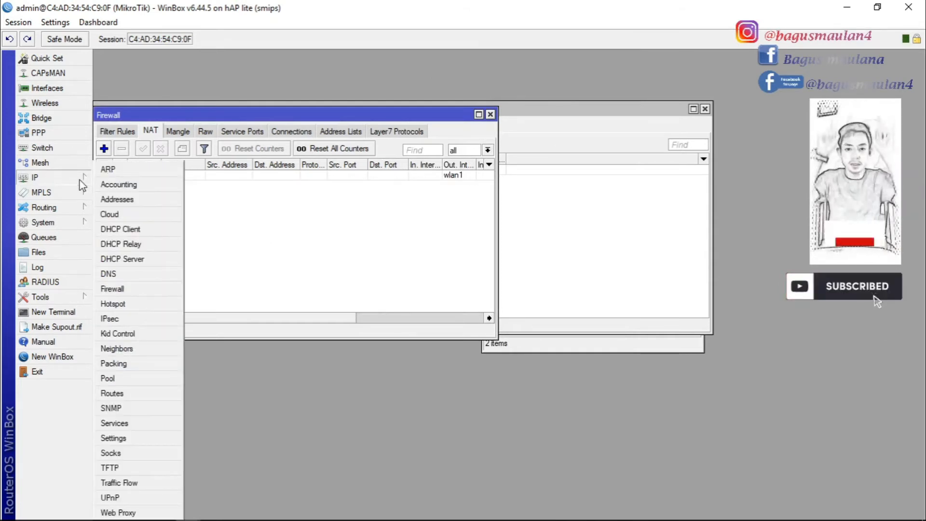
Run DHCP Setup on wlan1: 192.168.20.0/24, gateway 192.168.20.1, default pool and DNS, 10-minute lease
click(139, 260)
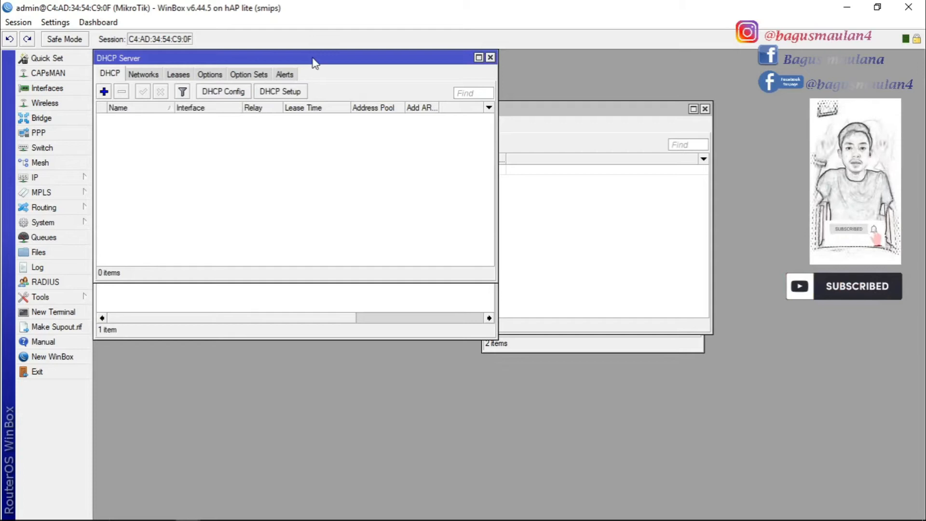
drag(310, 57, 471, 66)
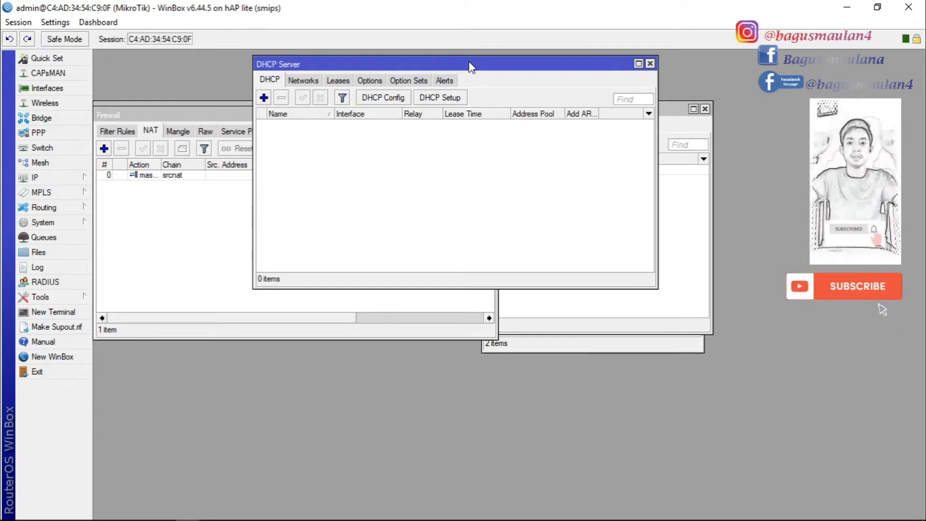
click(439, 98)
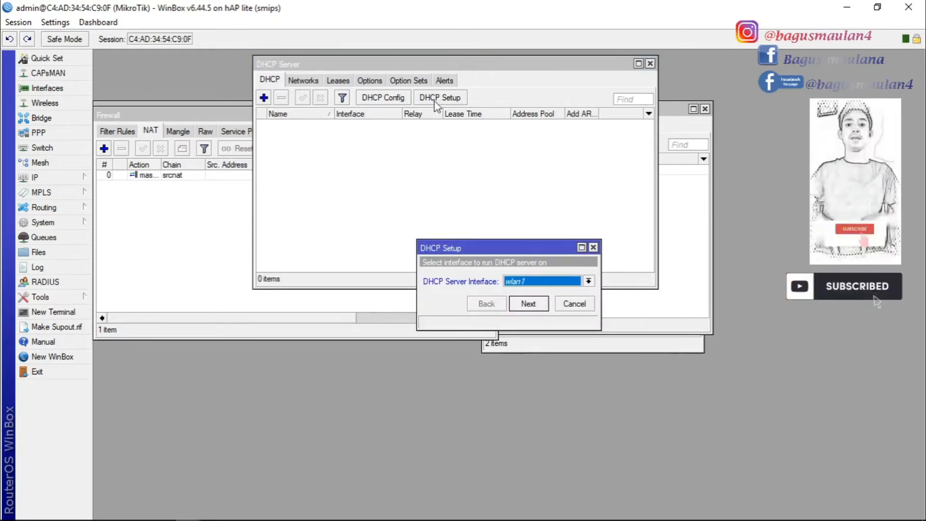
click(530, 304)
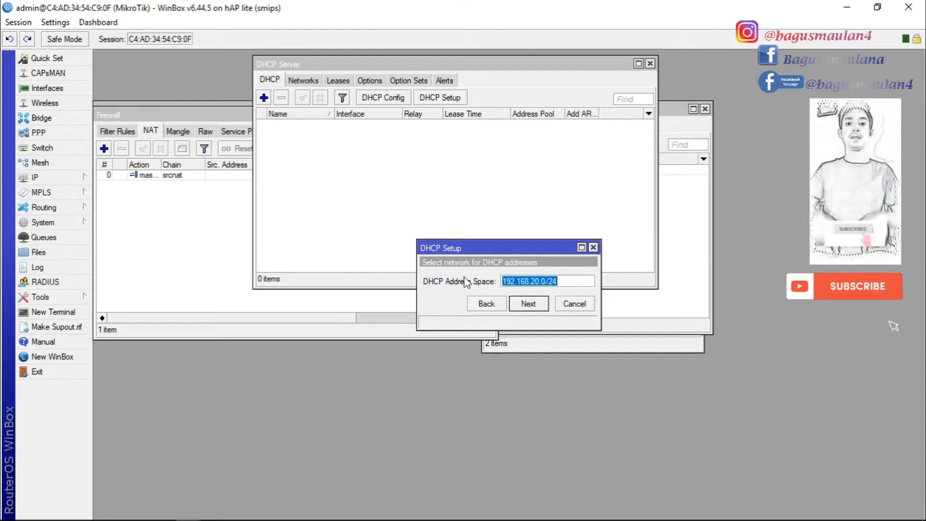
click(538, 305)
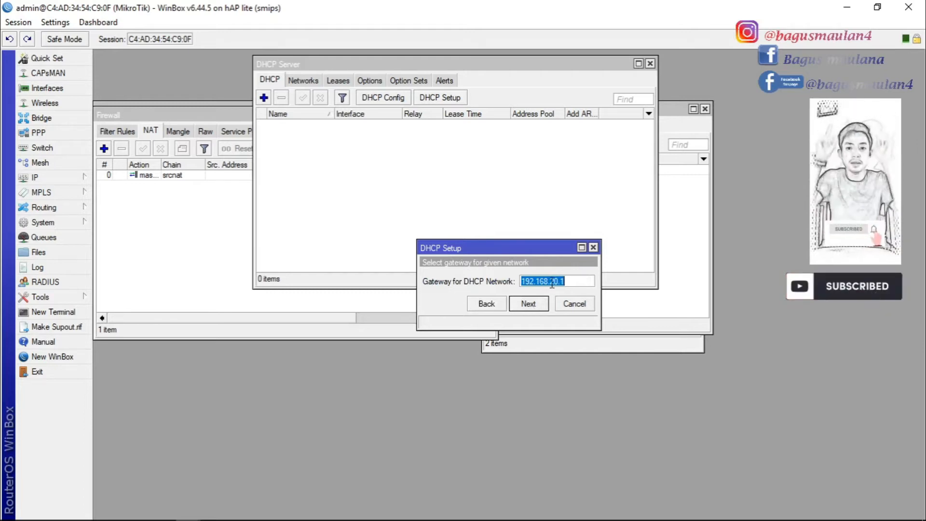
click(530, 305)
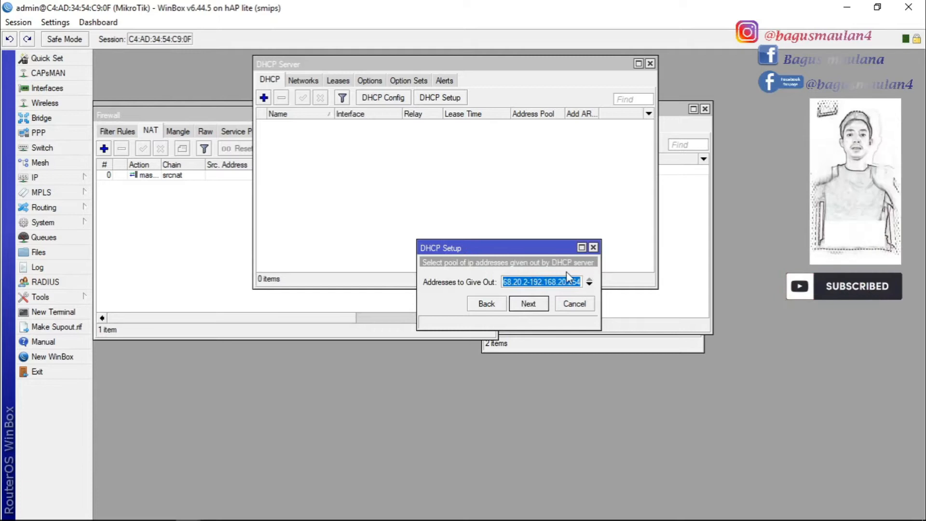
click(529, 304)
click(529, 304)
click(529, 304)
click(502, 281)
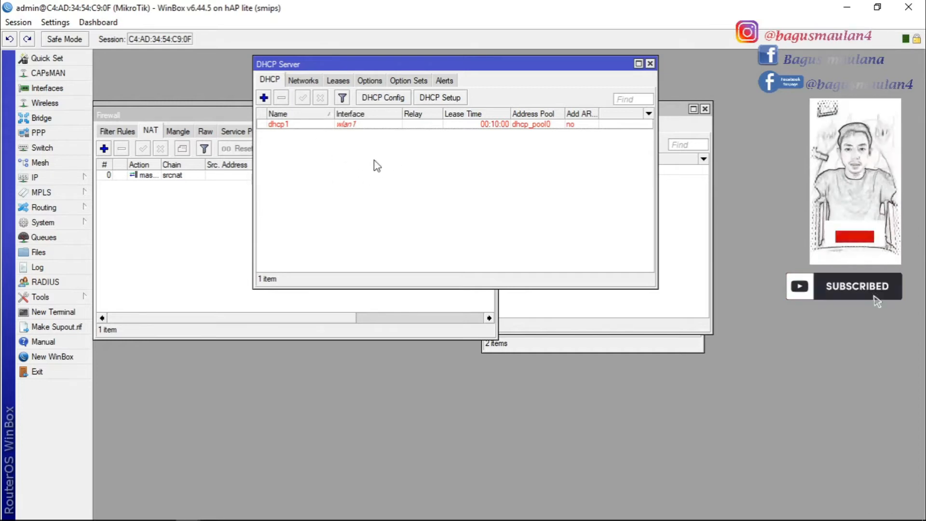
click(196, 205)
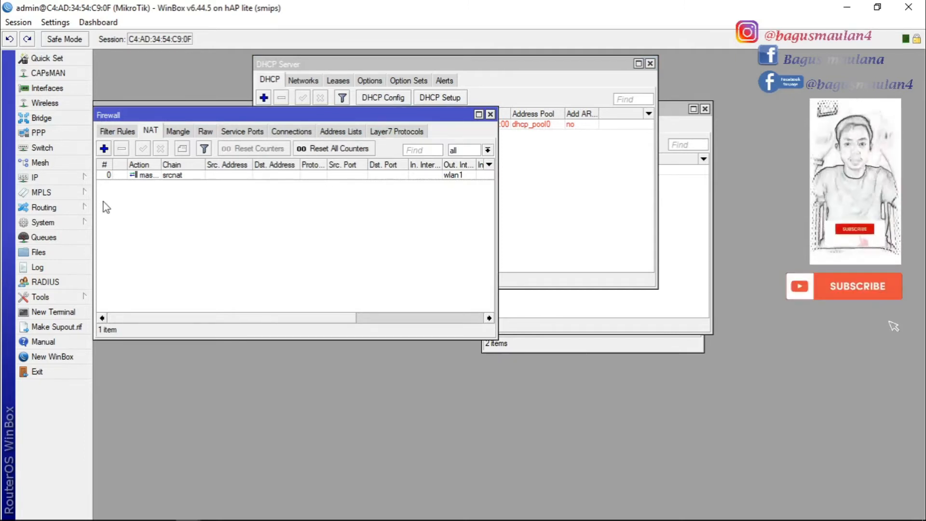
click(86, 178)
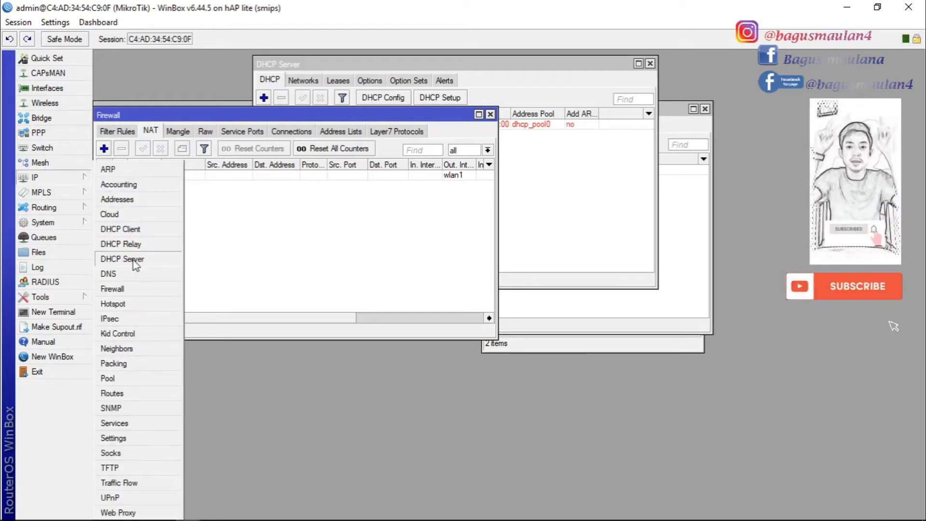
click(123, 305)
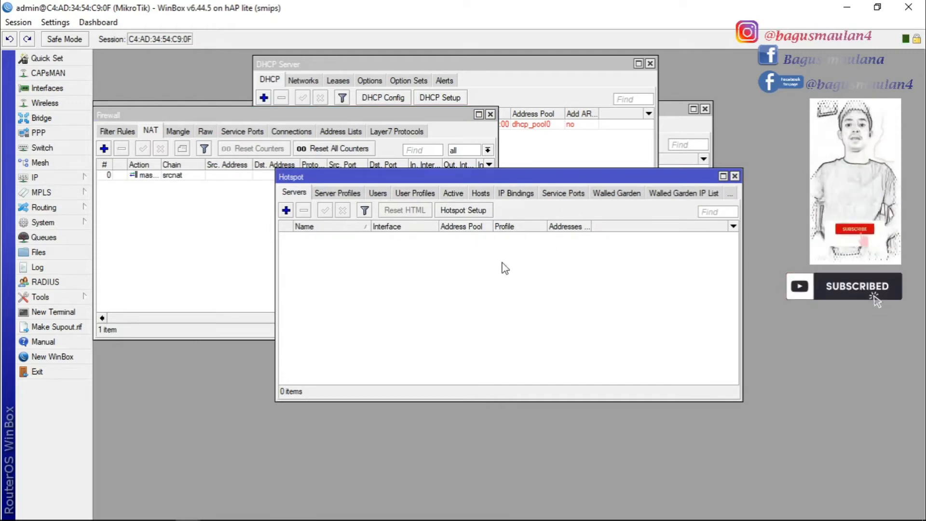
click(464, 211)
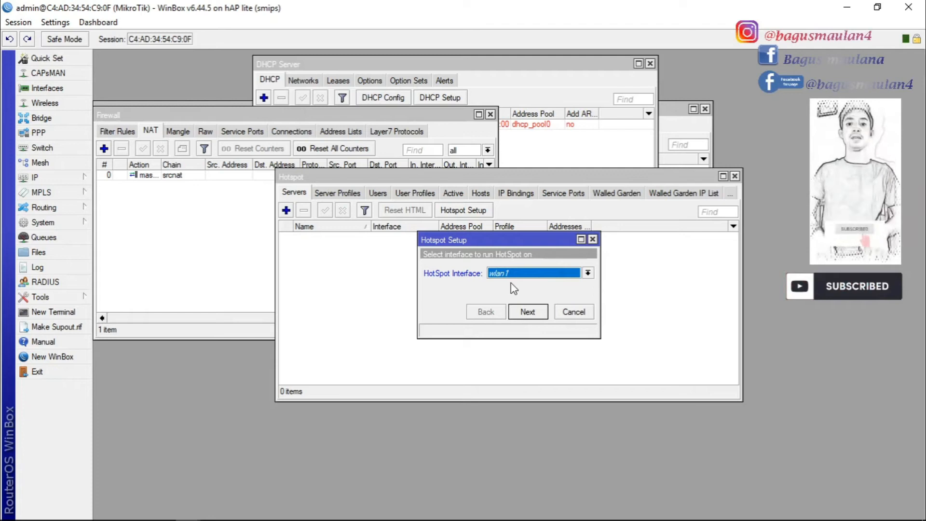
click(577, 273)
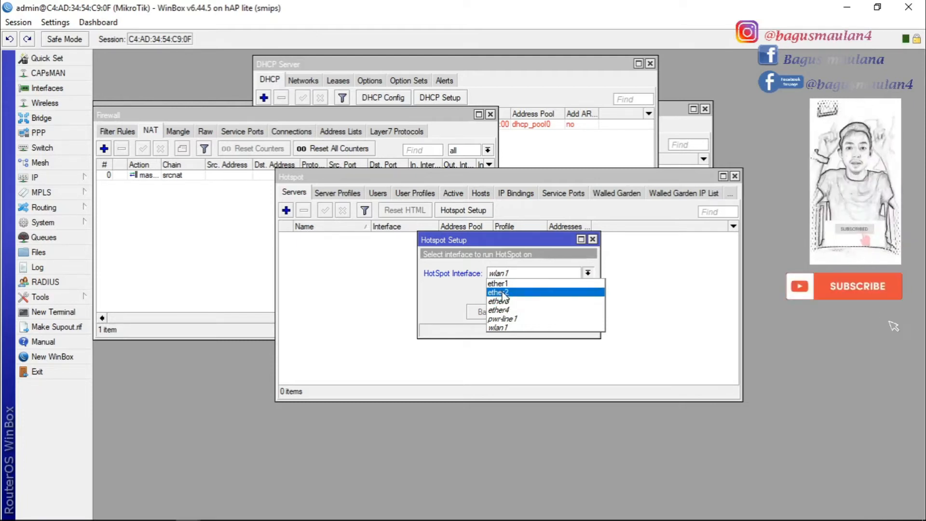
click(505, 328)
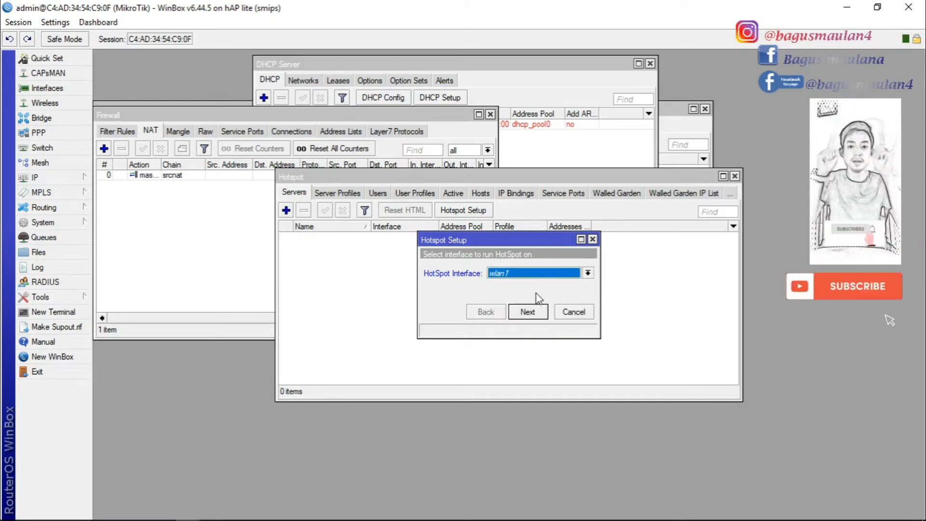
click(528, 312)
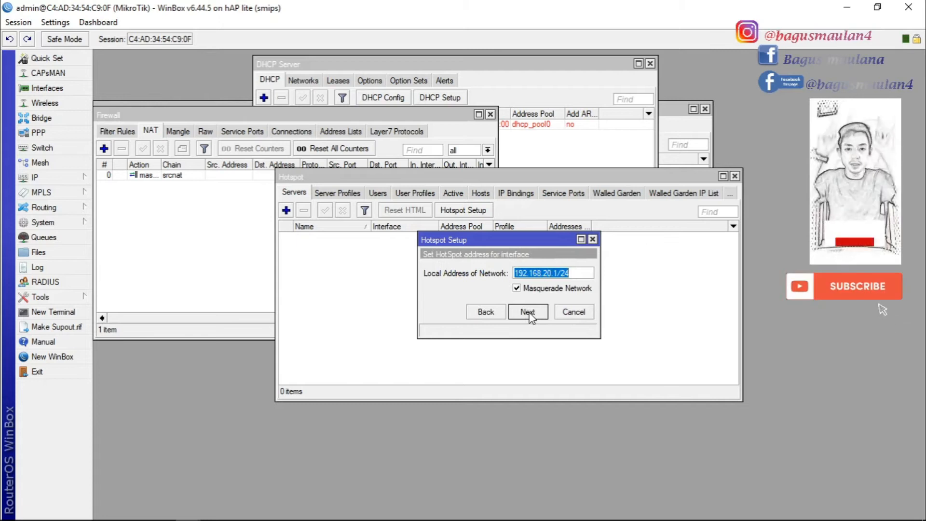
click(528, 314)
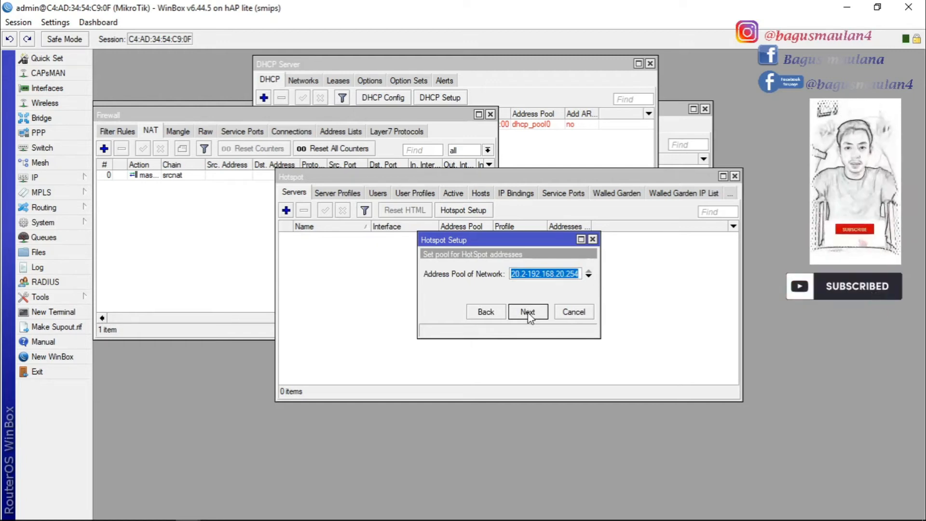
click(528, 312)
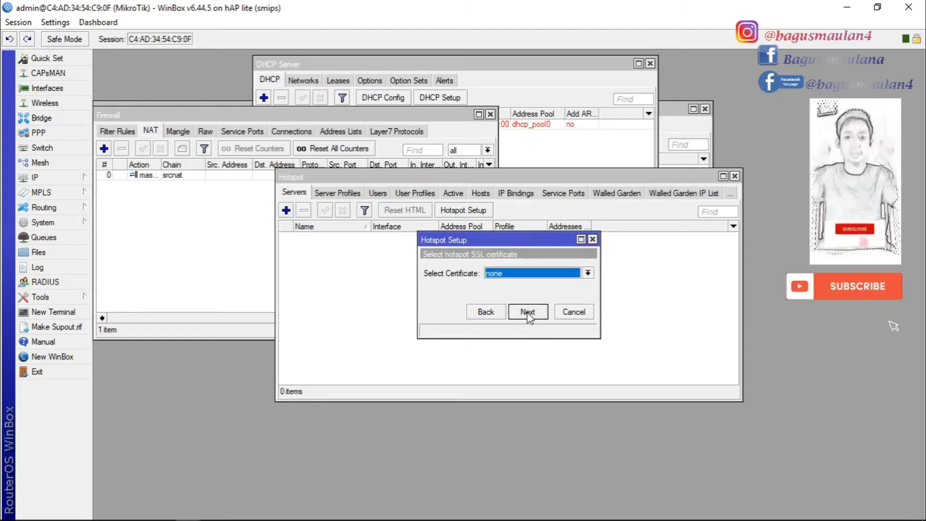
click(527, 312)
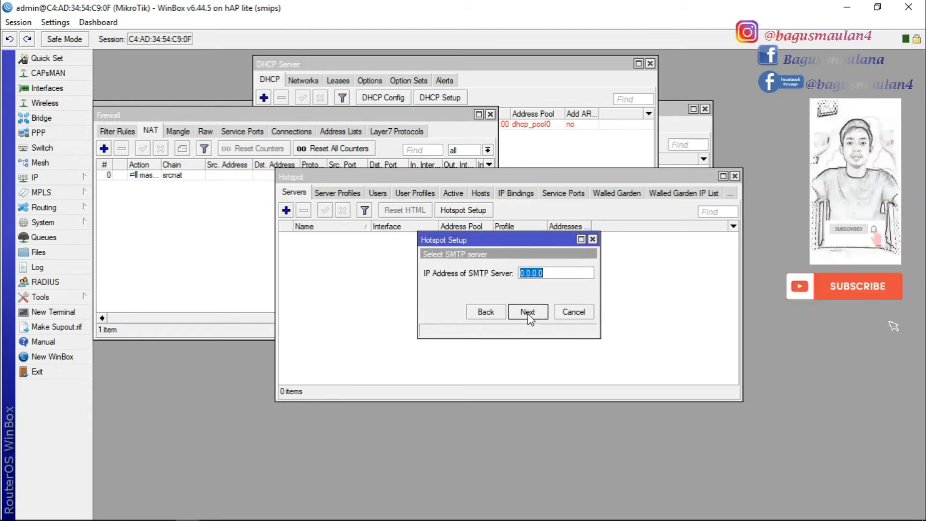
click(528, 312)
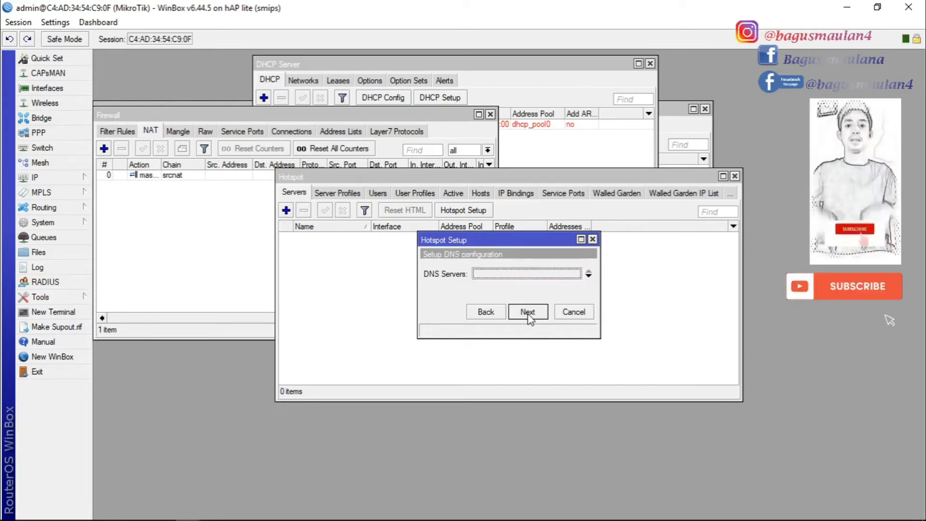
click(528, 313)
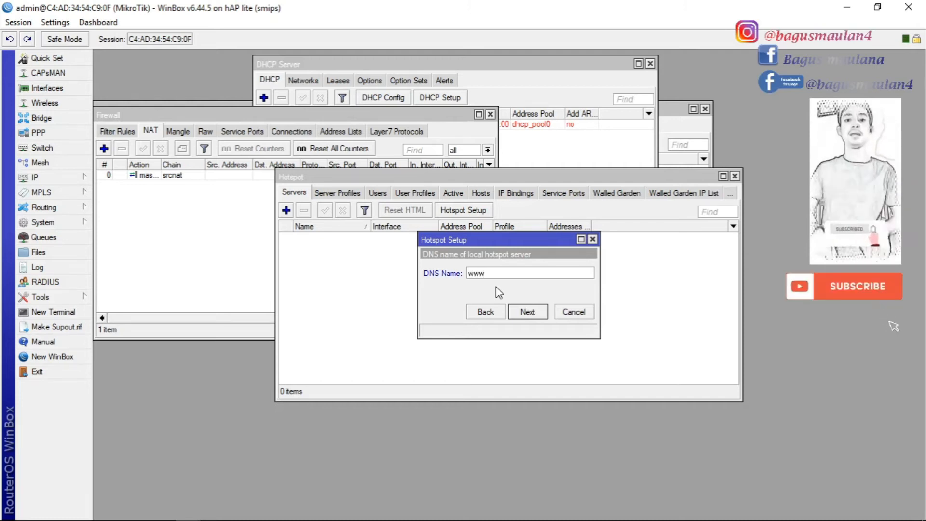
text(agu)
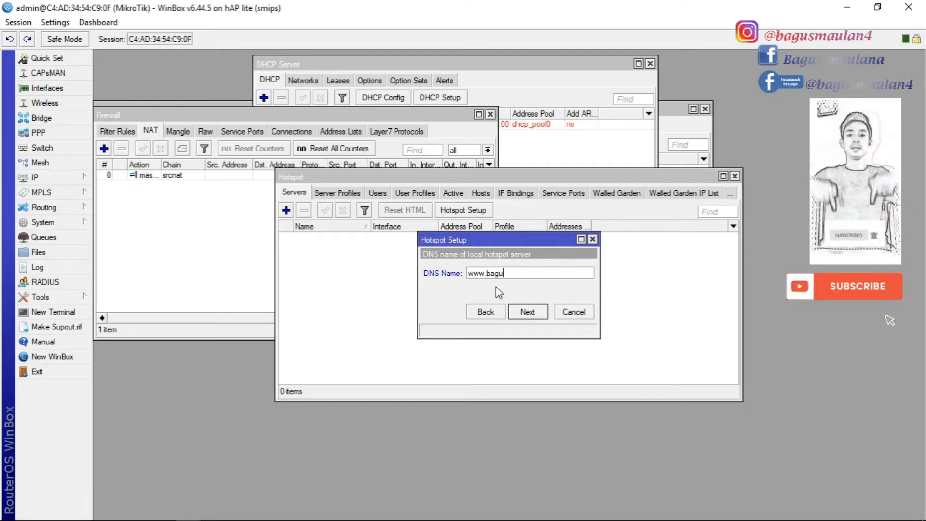
text(s.ne)
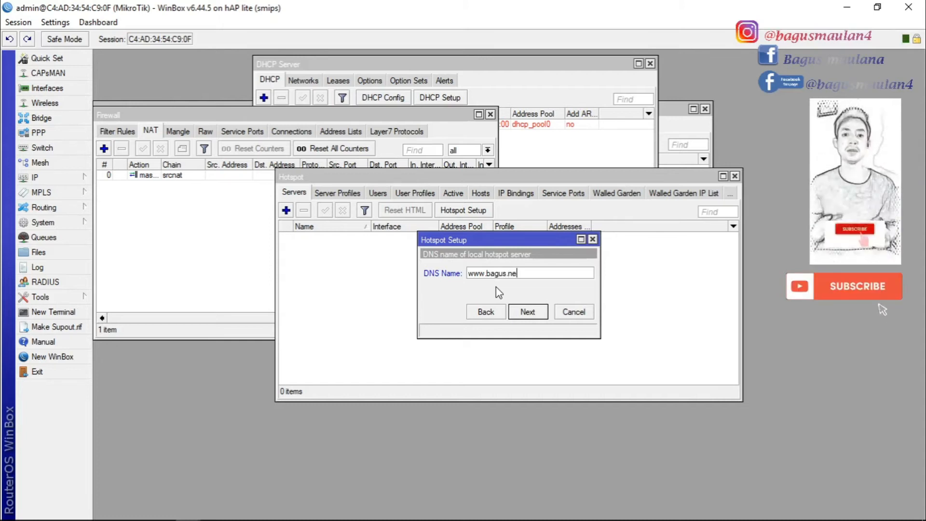
text(t)
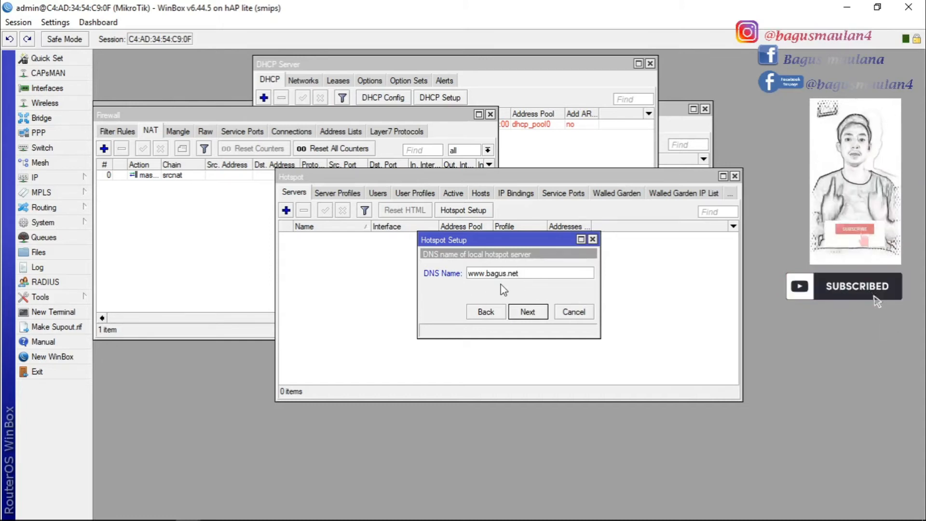
click(528, 312)
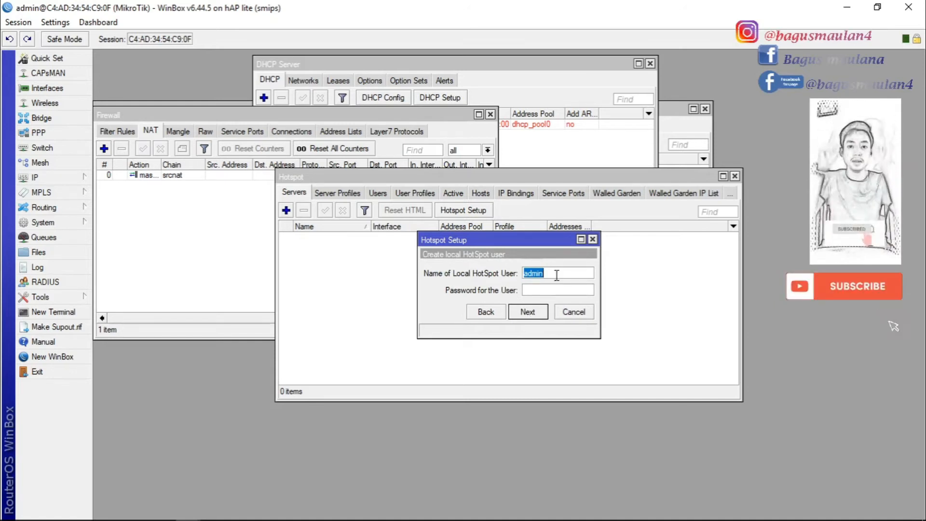
Enter the local hotspot user name and password to finish creating hotspot1
click(554, 292)
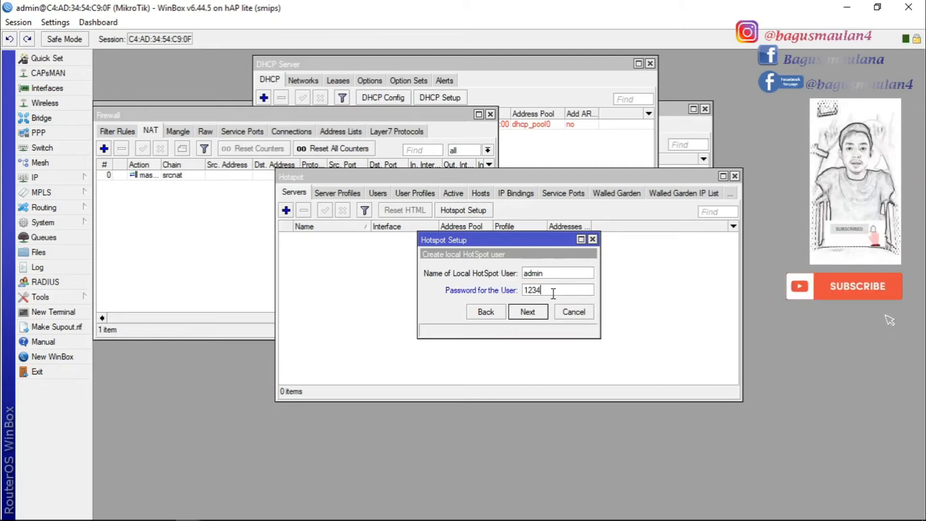
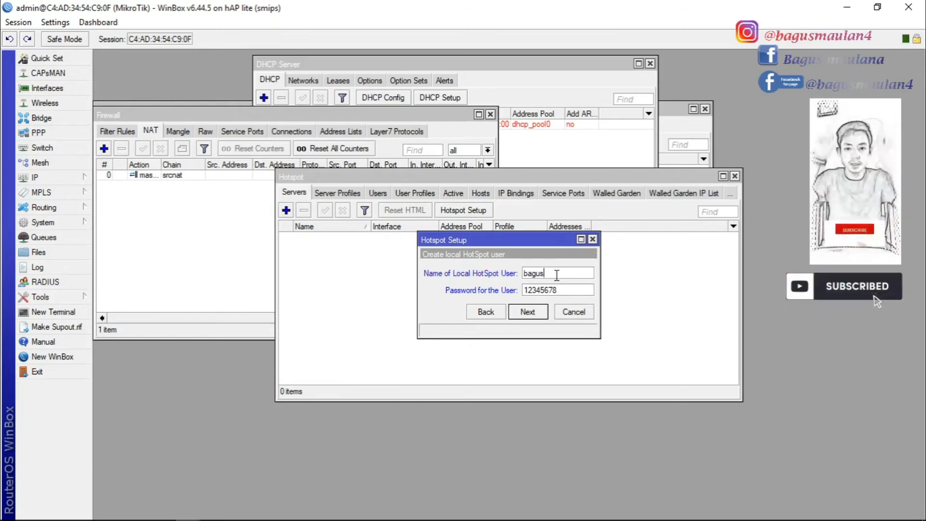
click(561, 290)
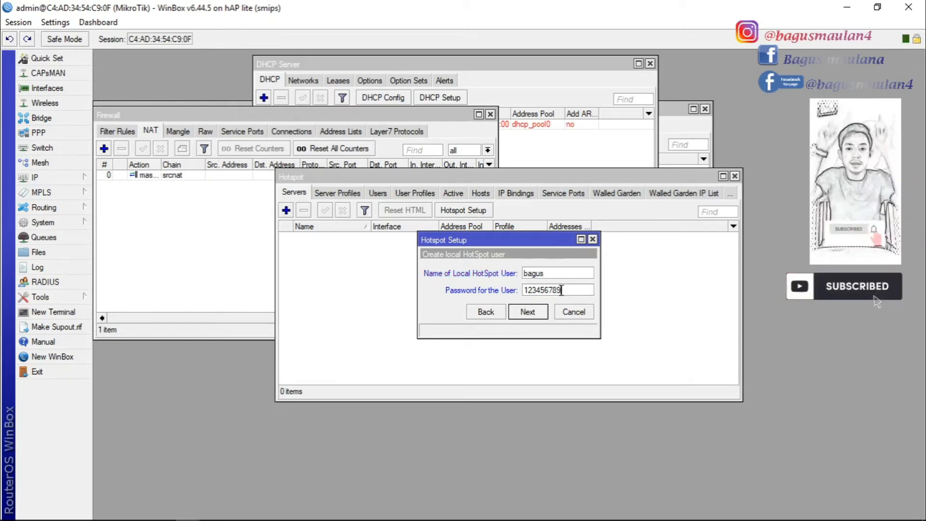
click(527, 312)
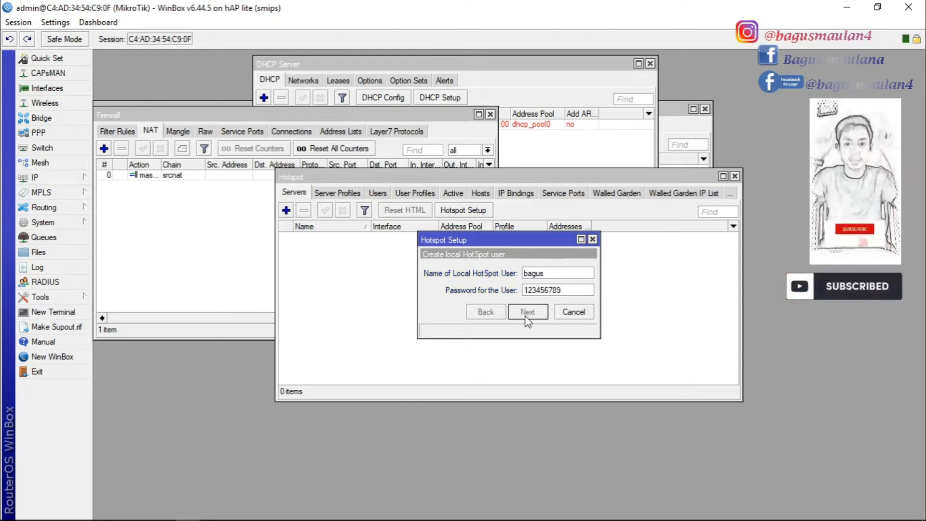
click(502, 280)
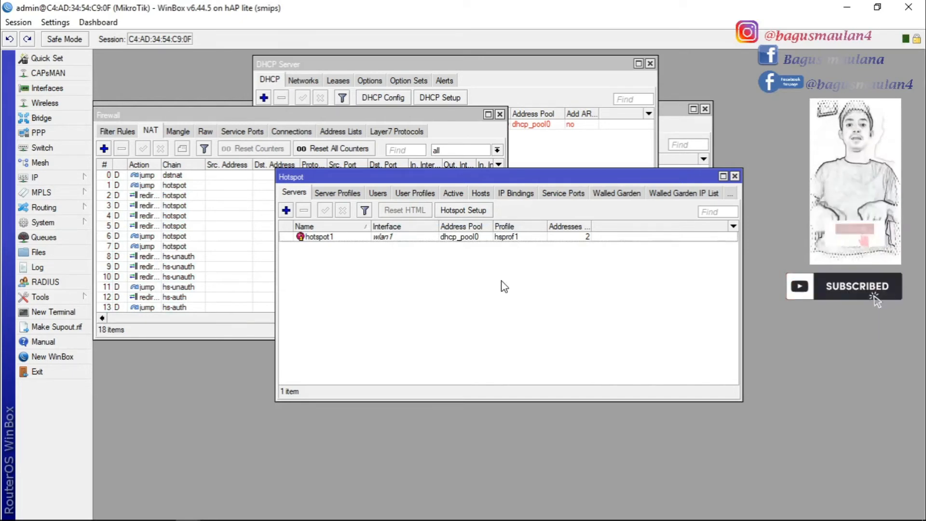
Add the address 192.168.30.1/24 on ether2 and close the Address List
click(80, 178)
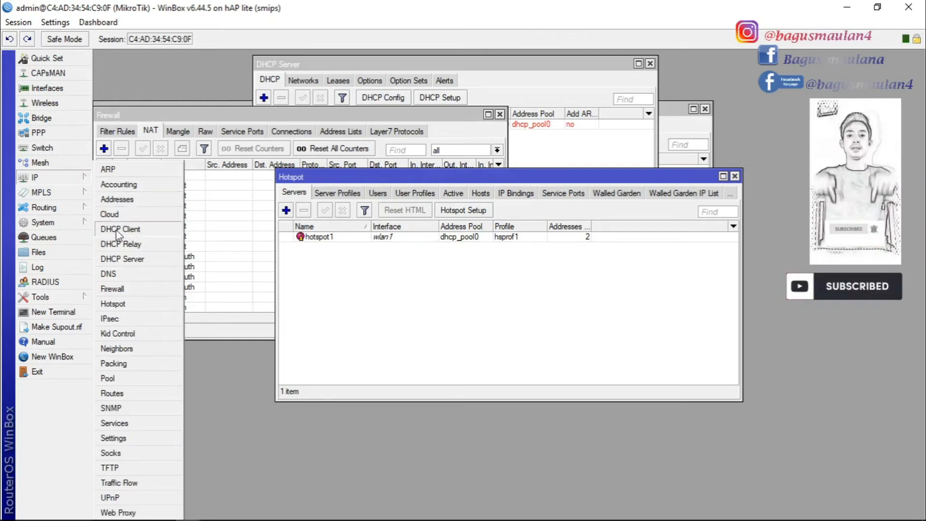
click(125, 199)
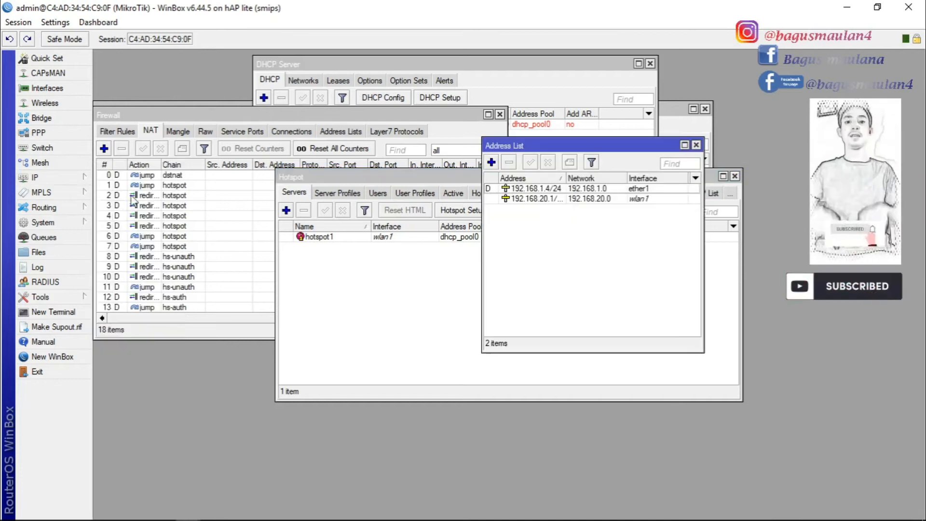
click(492, 163)
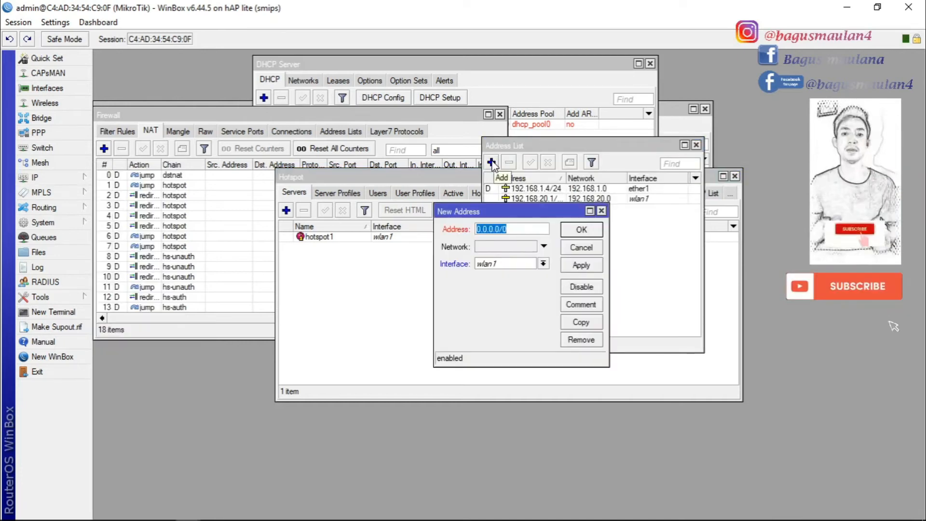
text(192)
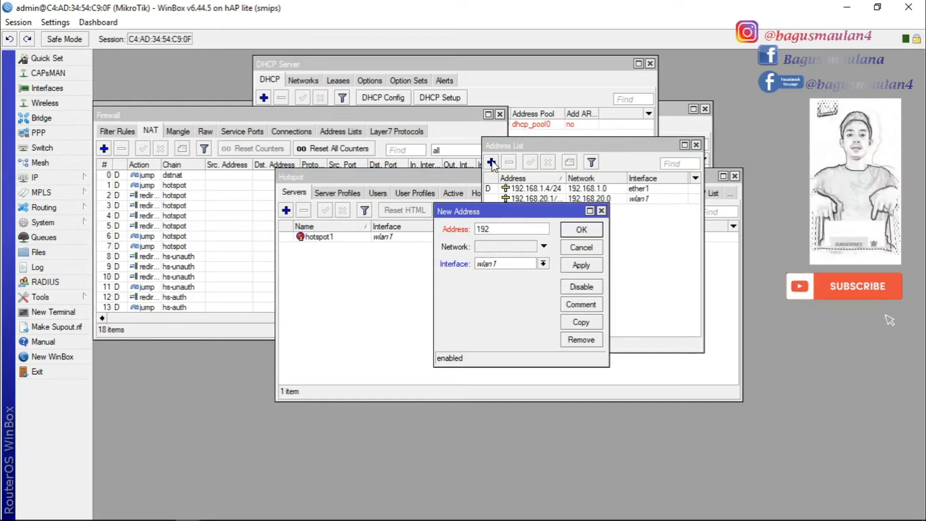
text(.168.)
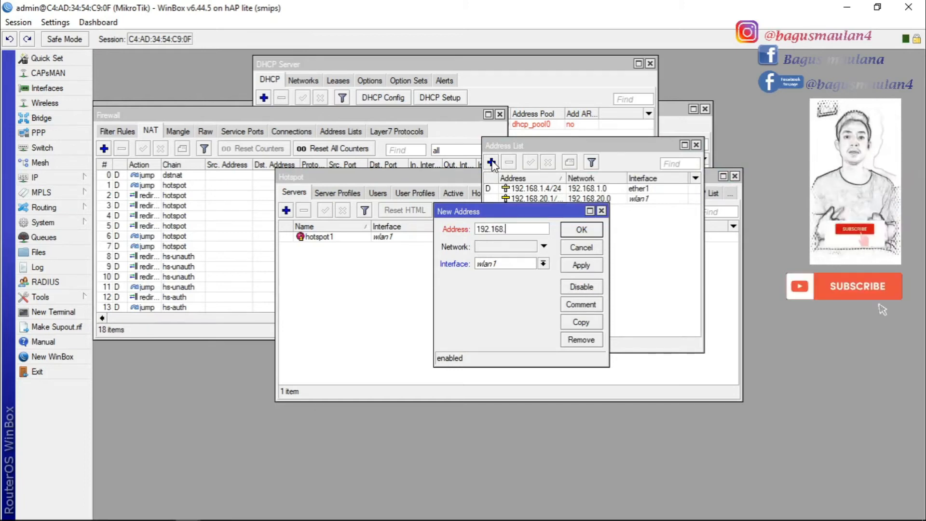
text(30.1/24)
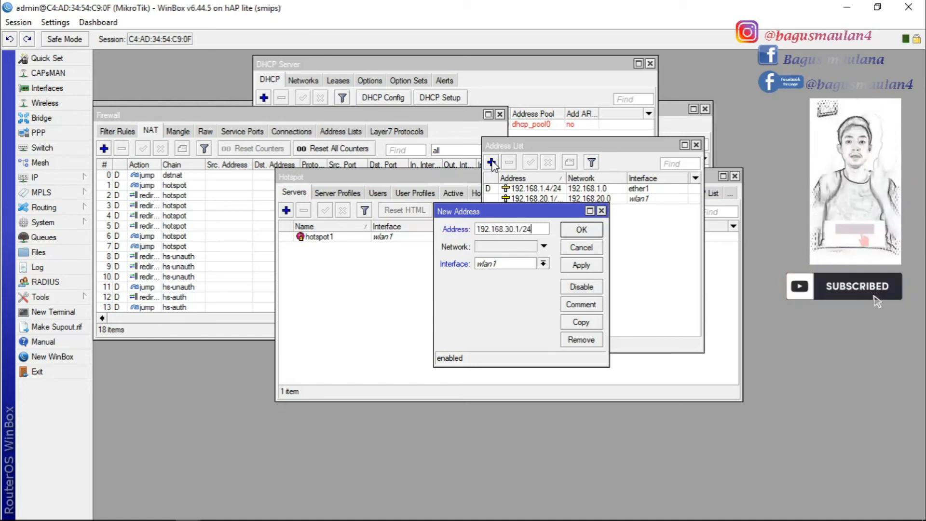
click(543, 264)
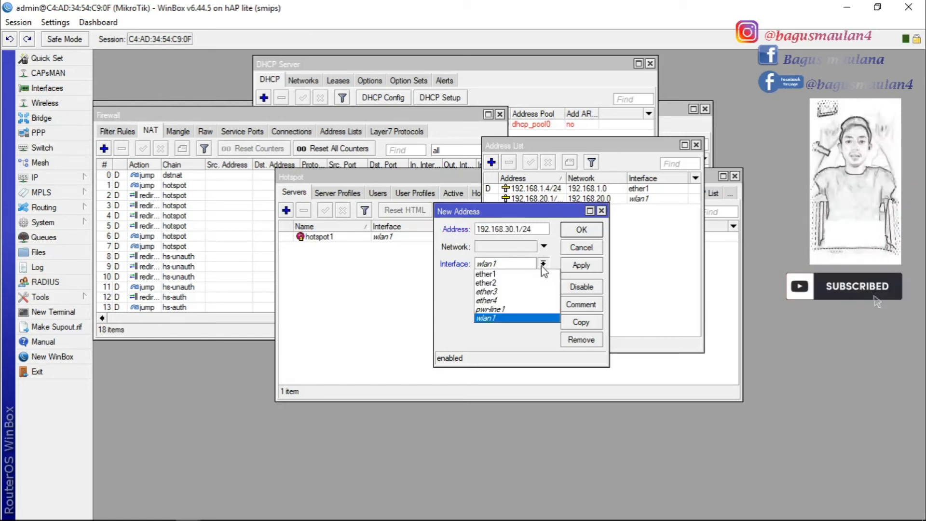
click(491, 284)
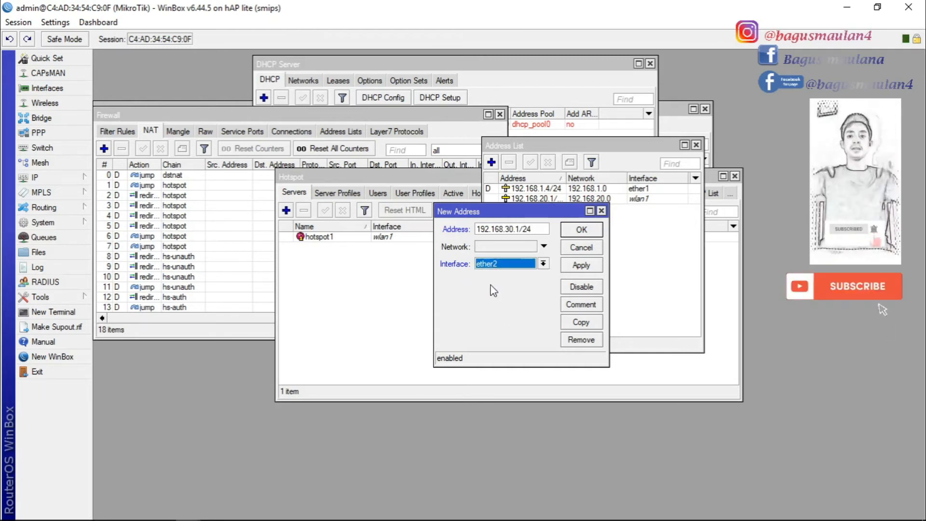
click(581, 266)
click(581, 230)
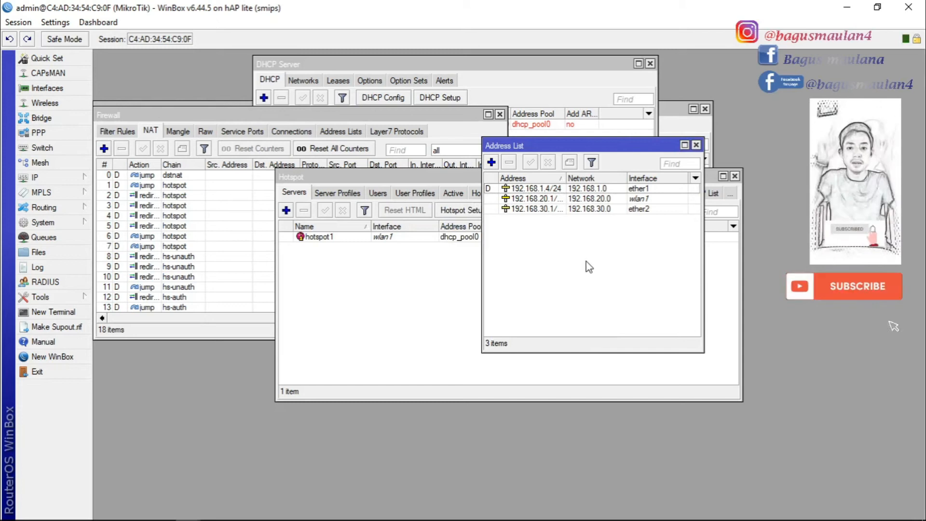
click(696, 145)
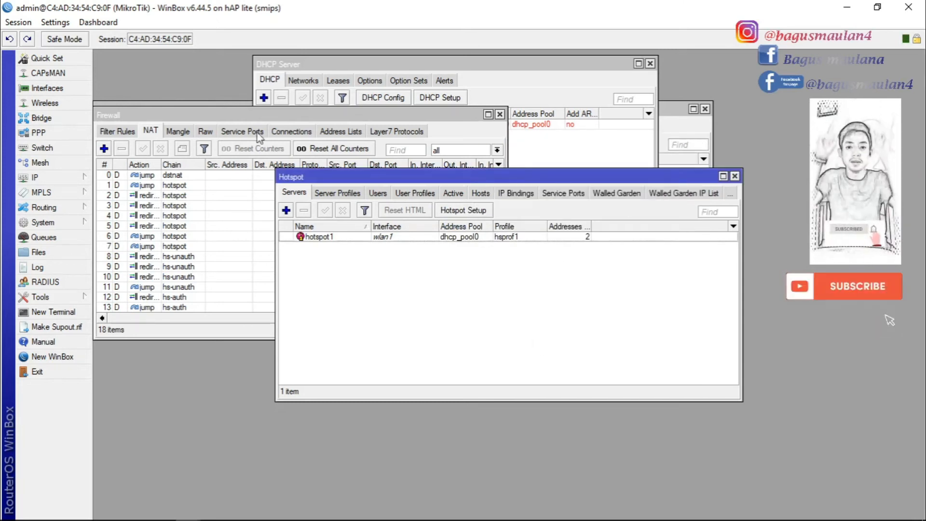
click(237, 117)
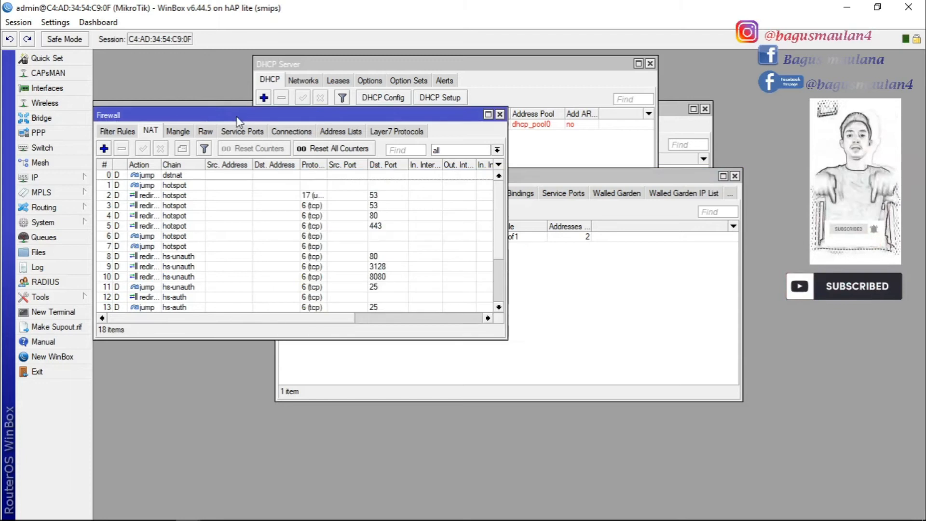
Create a new srcnat NAT rule with ether1 as the outgoing interface
click(104, 149)
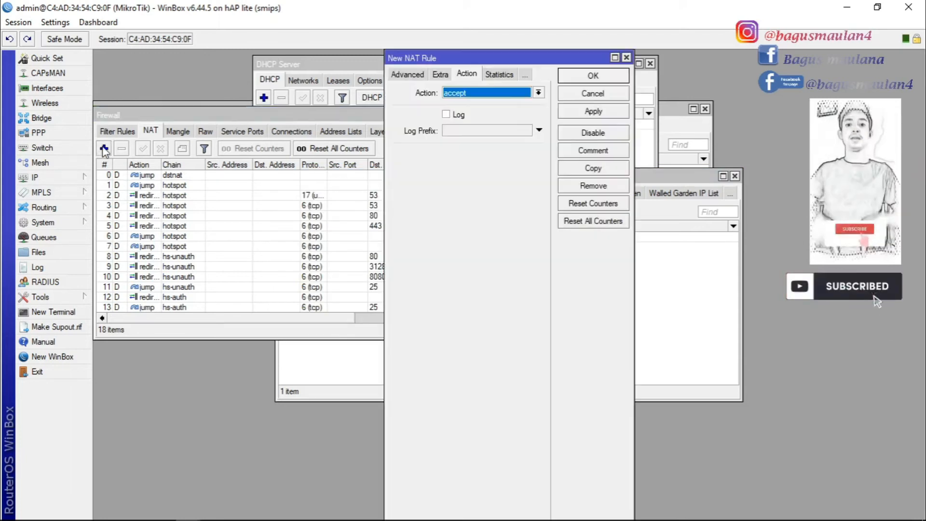
click(406, 75)
click(395, 76)
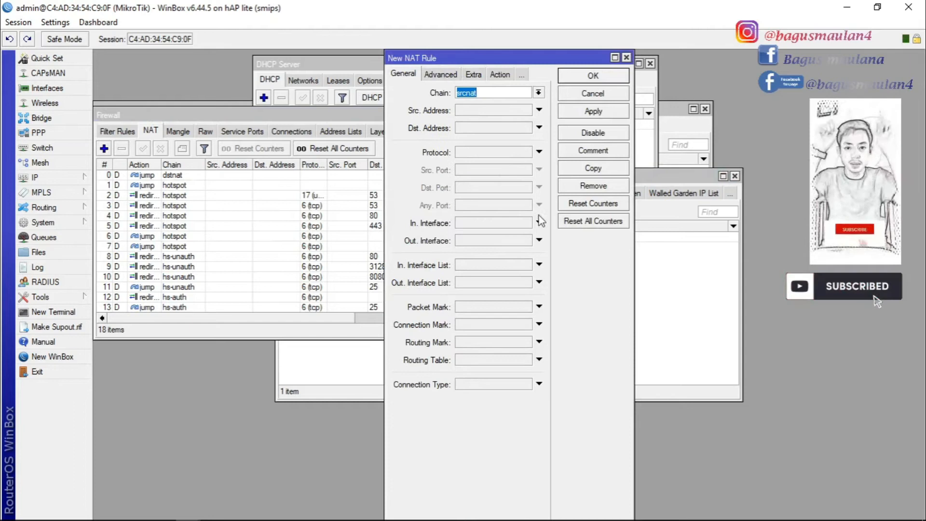
click(539, 241)
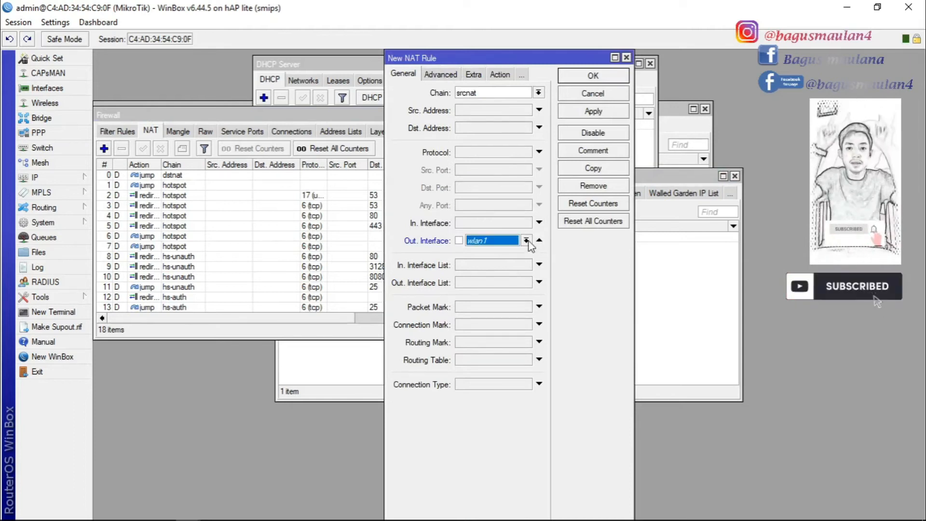
click(526, 240)
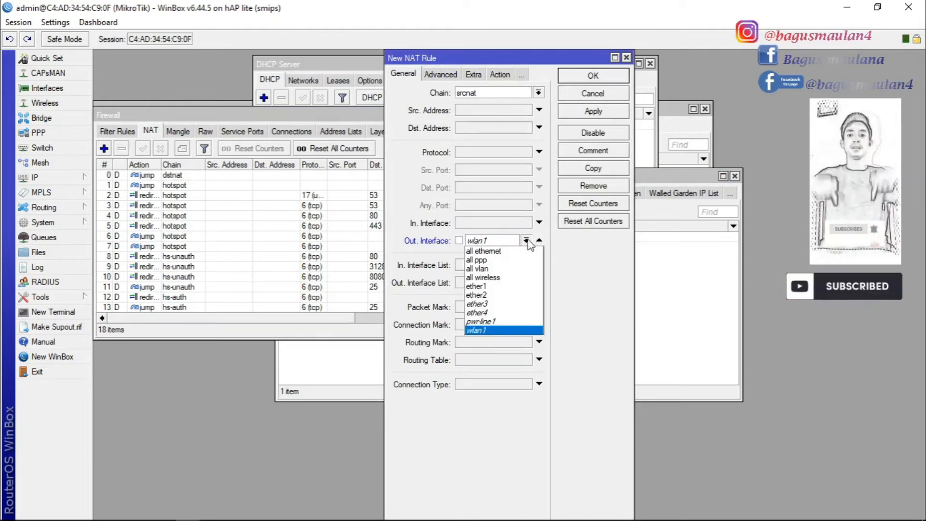
click(481, 287)
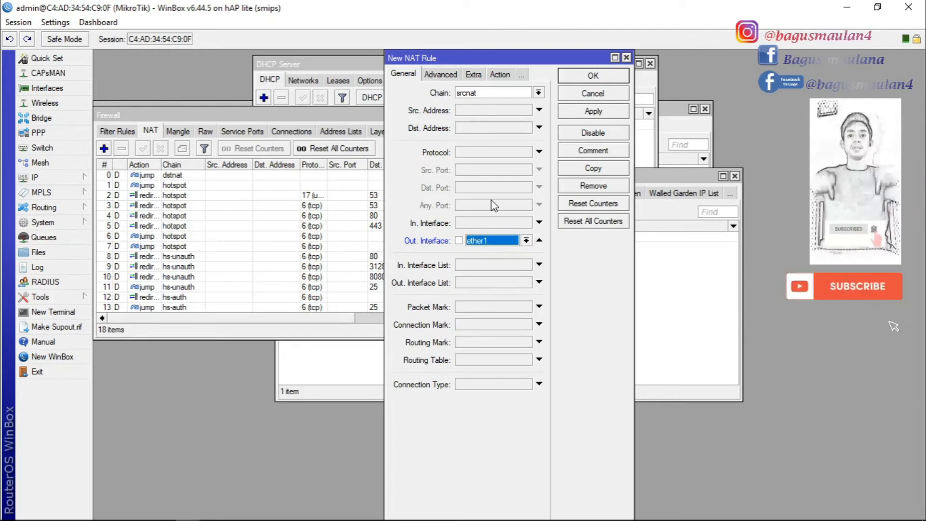
Set the rule action to masquerade, save it, and close the Firewall window
click(497, 75)
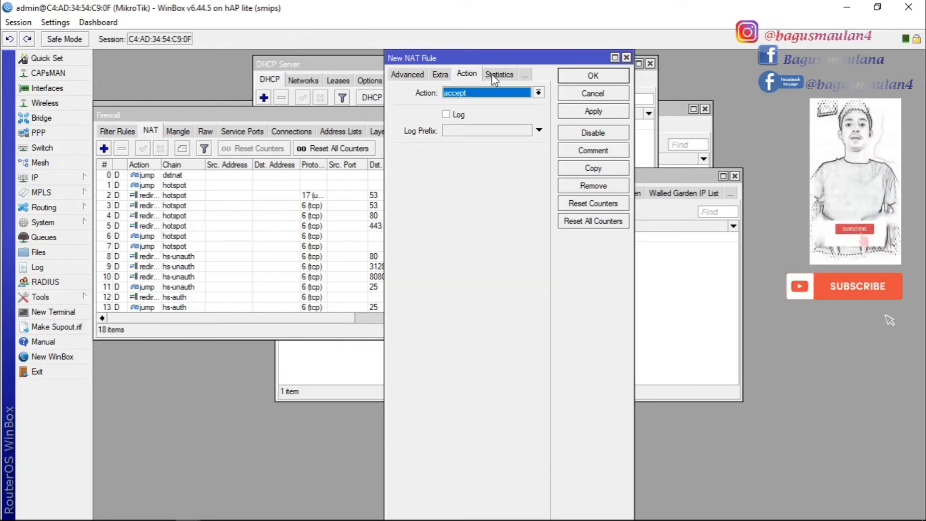
click(537, 92)
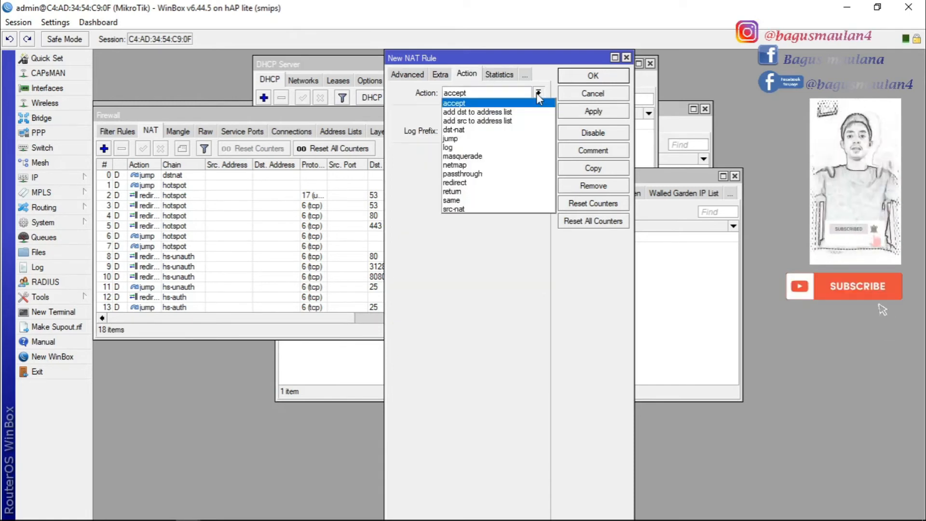
click(475, 156)
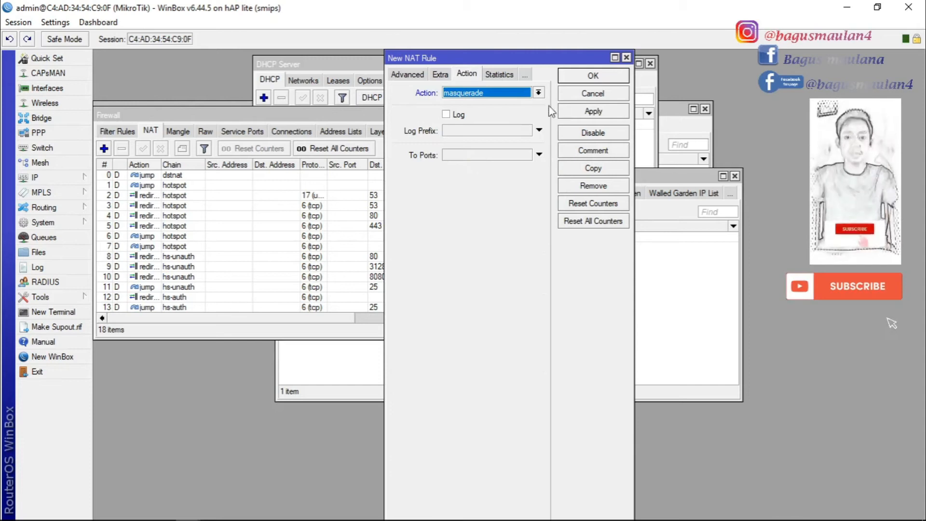
click(587, 113)
click(586, 77)
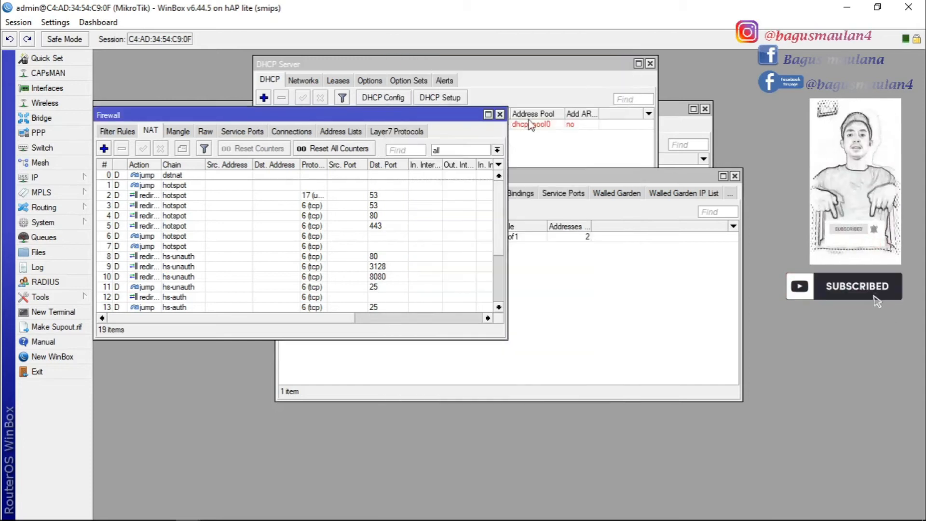
click(499, 115)
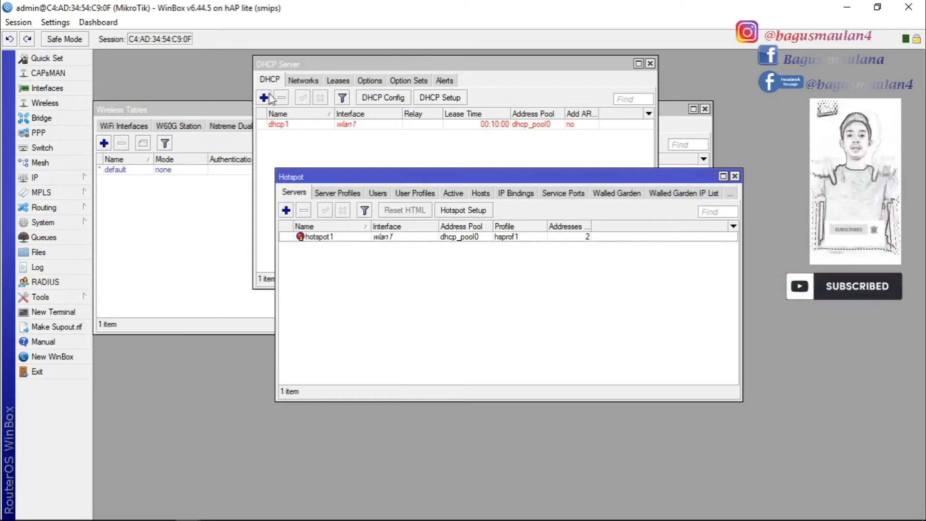
Open the DHCP Server list from the IP menu
click(76, 181)
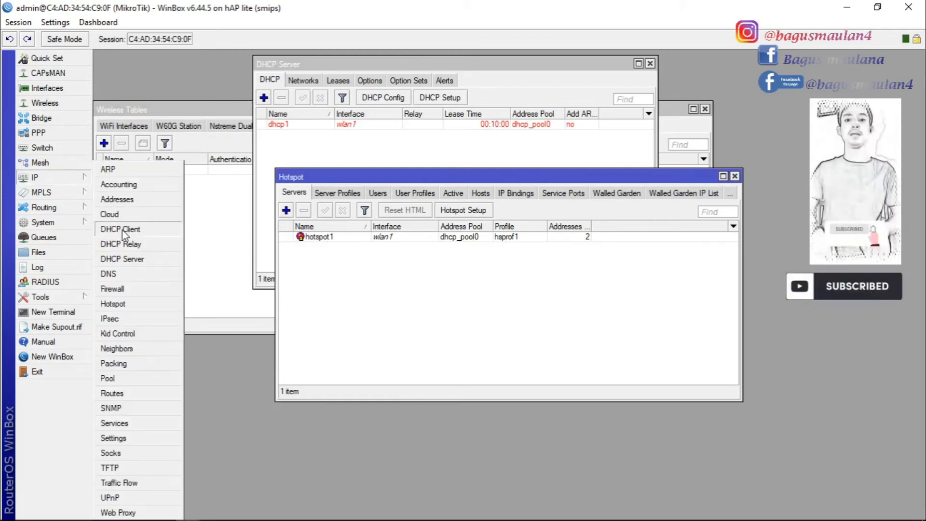
click(124, 259)
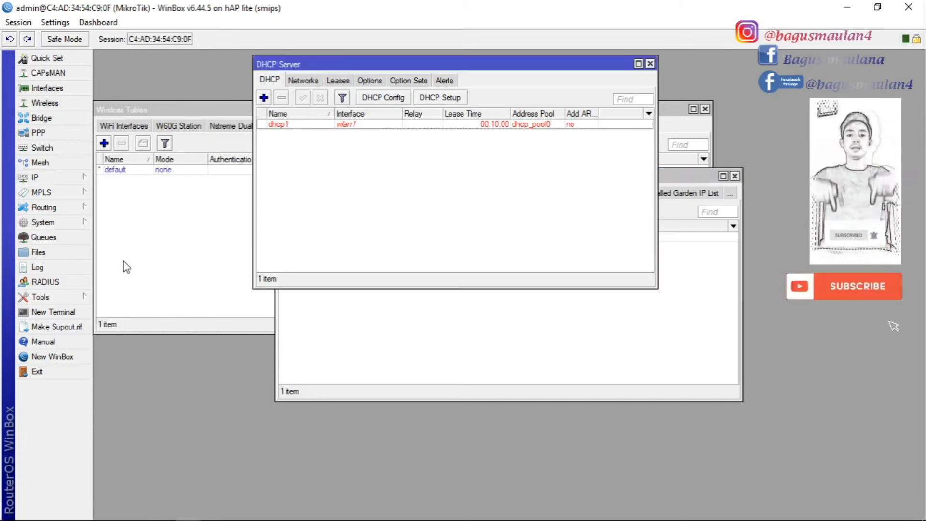
click(264, 98)
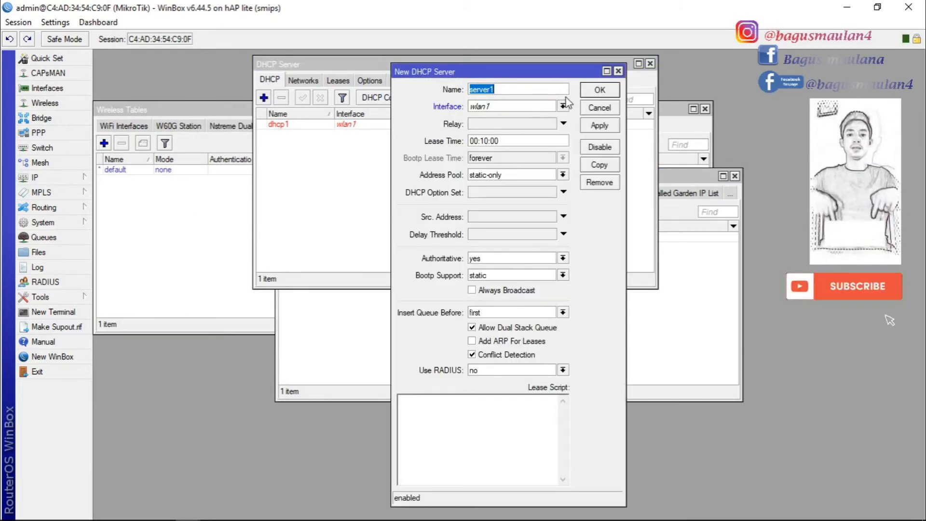
click(618, 71)
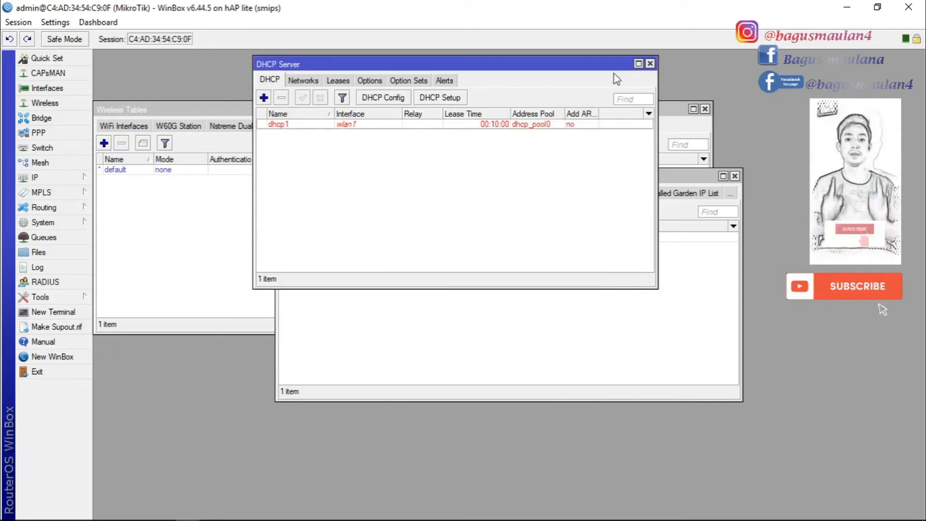
Run DHCP Setup on ether2 with network 192.168.30.0/24 and gateway 192.168.30.1, keeping the other defaults
click(448, 97)
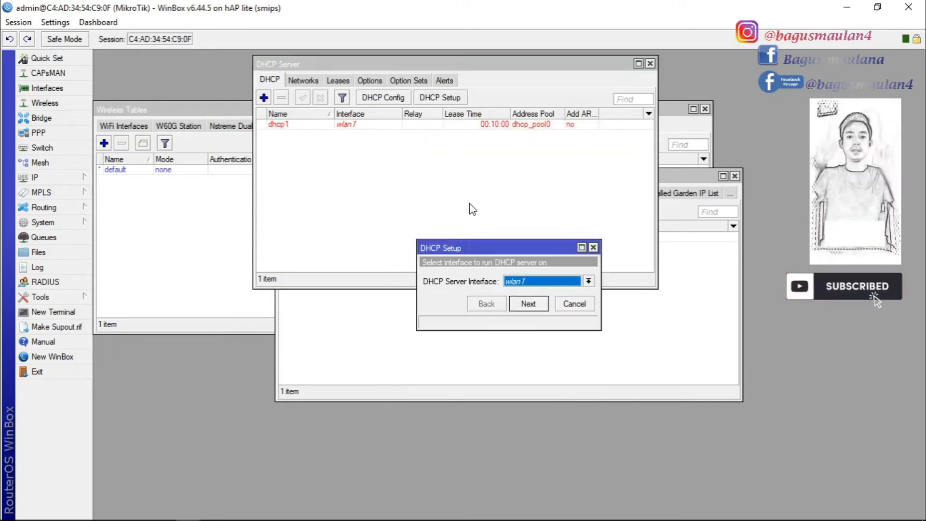
click(588, 281)
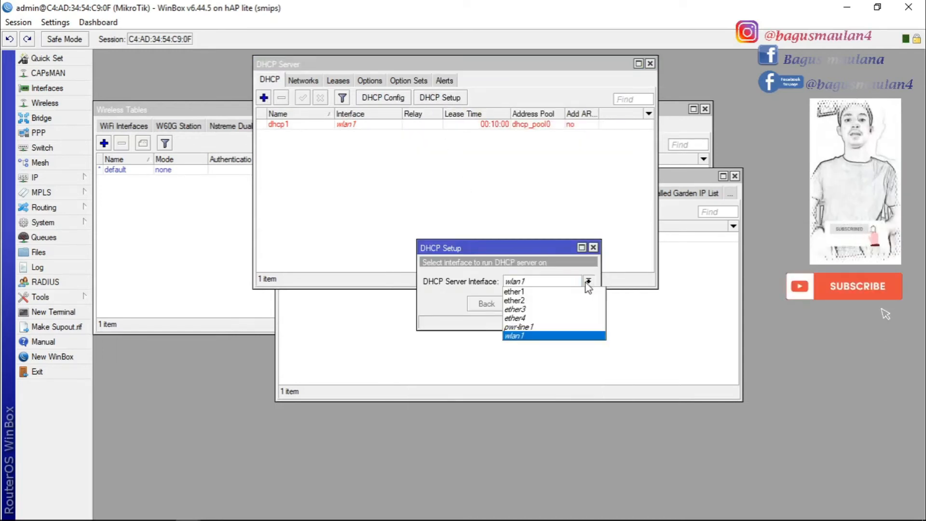
click(528, 306)
click(528, 304)
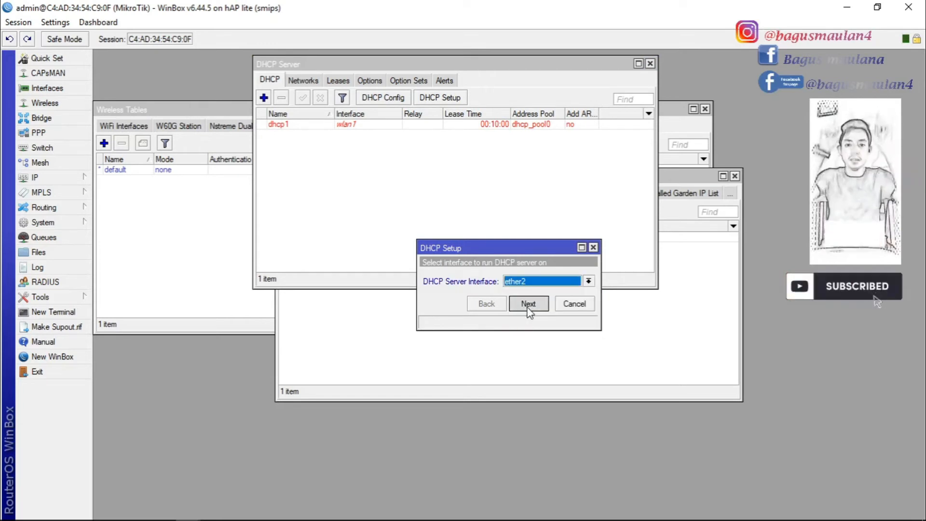
click(528, 304)
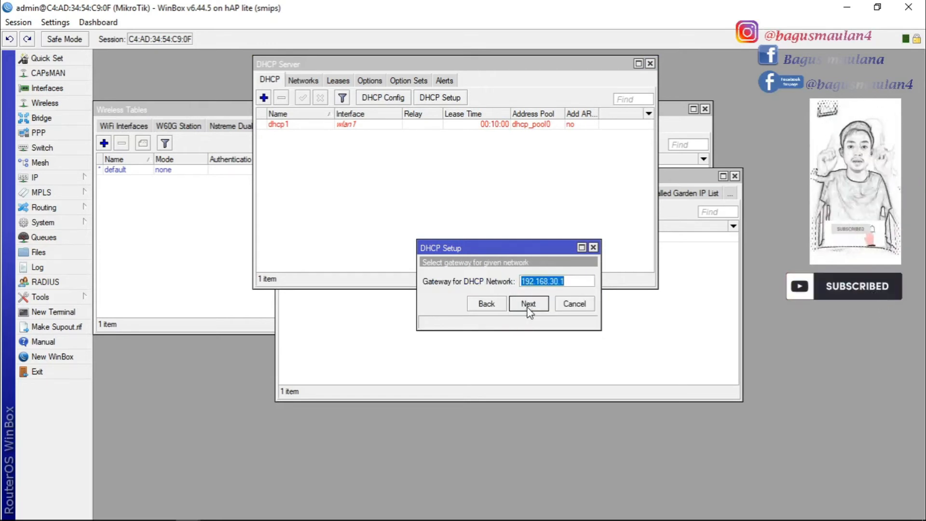
click(528, 304)
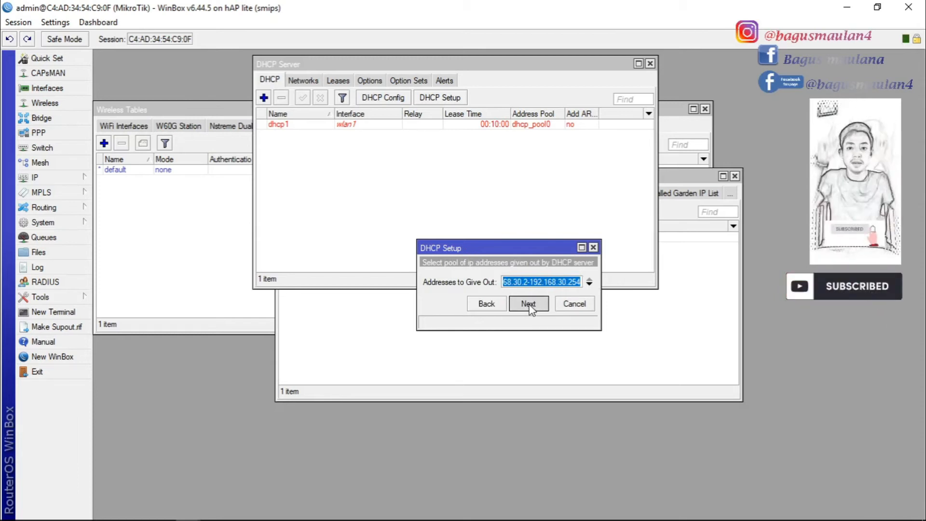
click(529, 304)
click(528, 305)
click(529, 304)
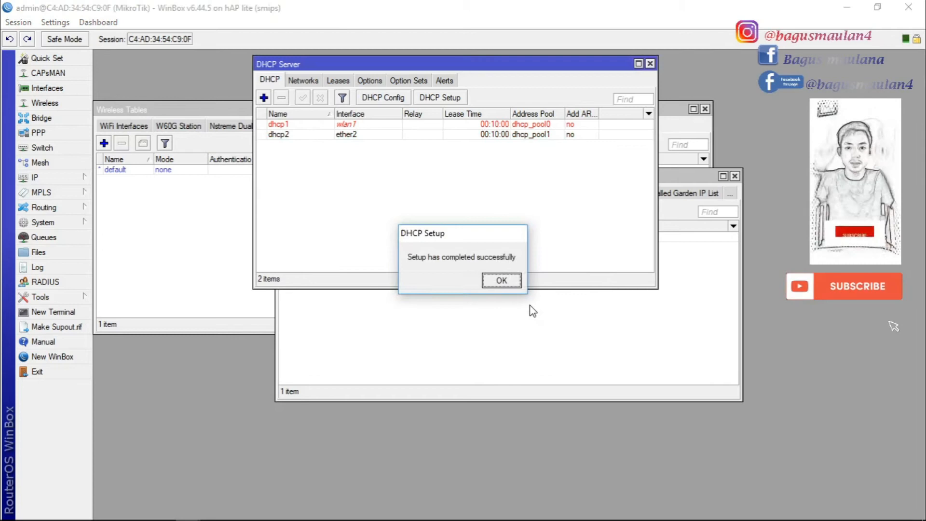
click(506, 281)
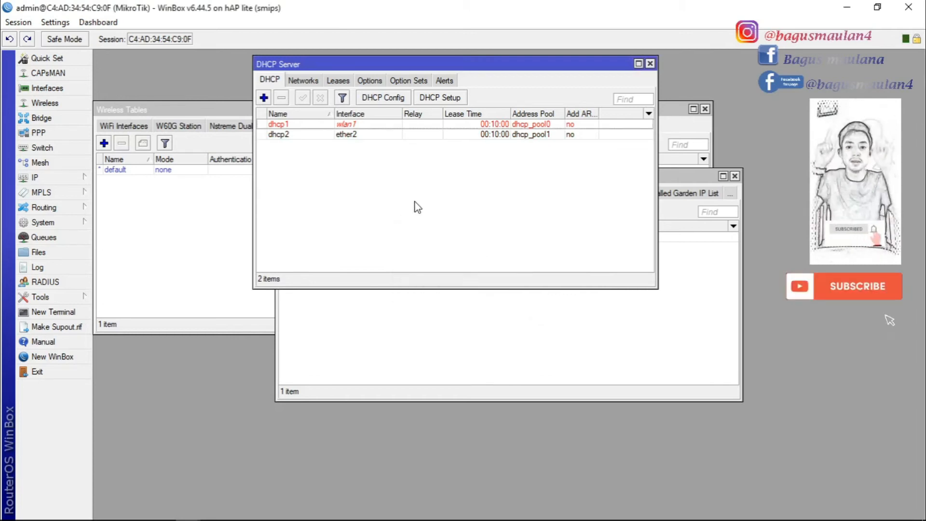
Start Hotspot Setup on ether2 and accept the defaults until the certificate error, then dismiss it
click(650, 64)
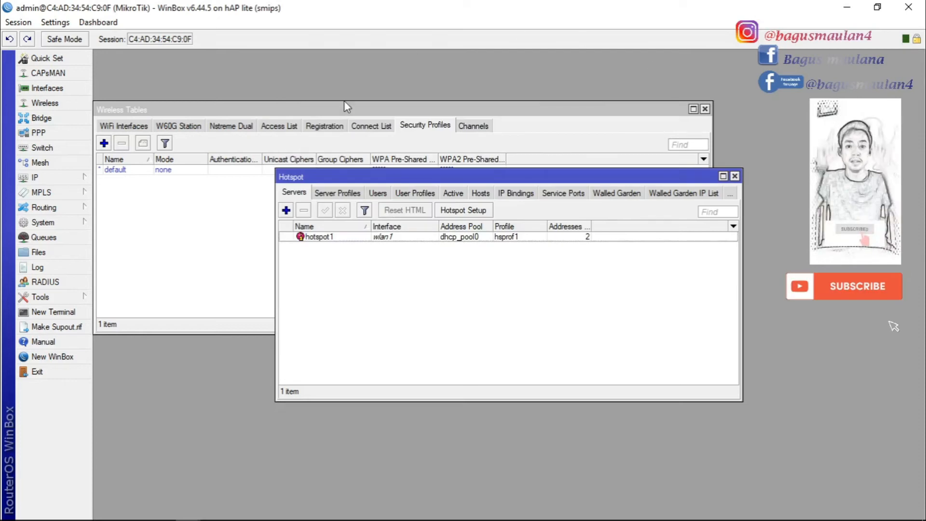
click(44, 177)
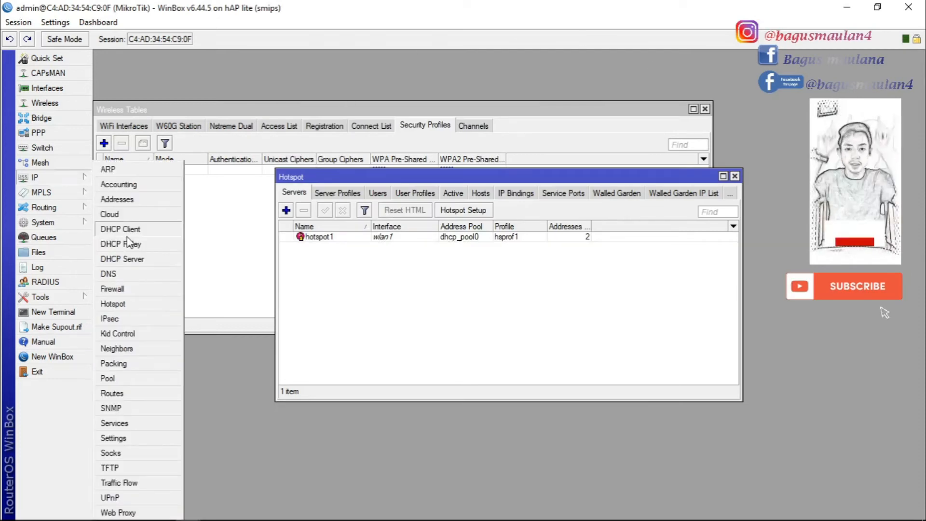
click(121, 304)
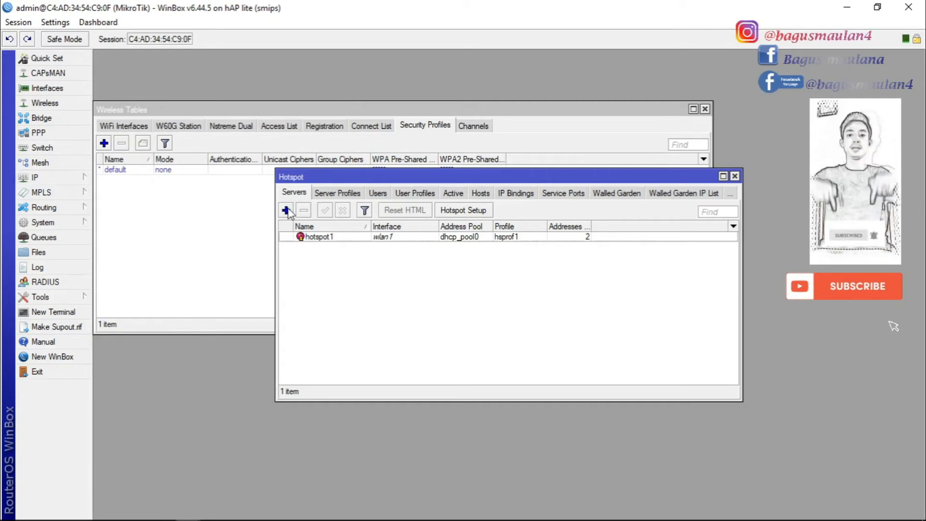
click(463, 210)
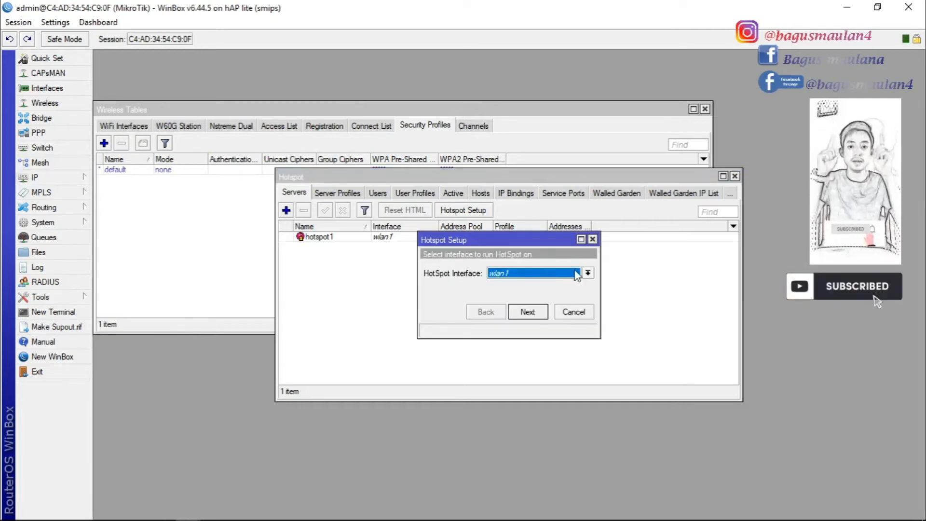
click(577, 274)
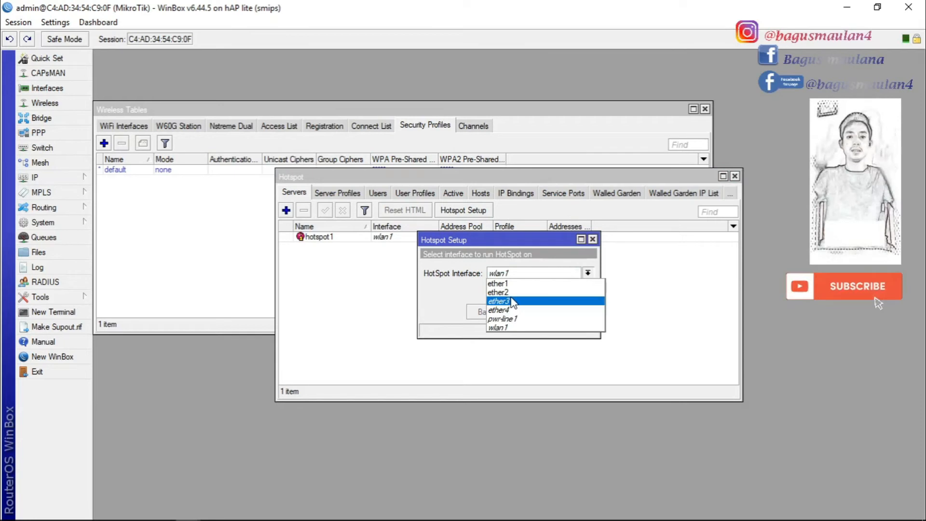
click(505, 292)
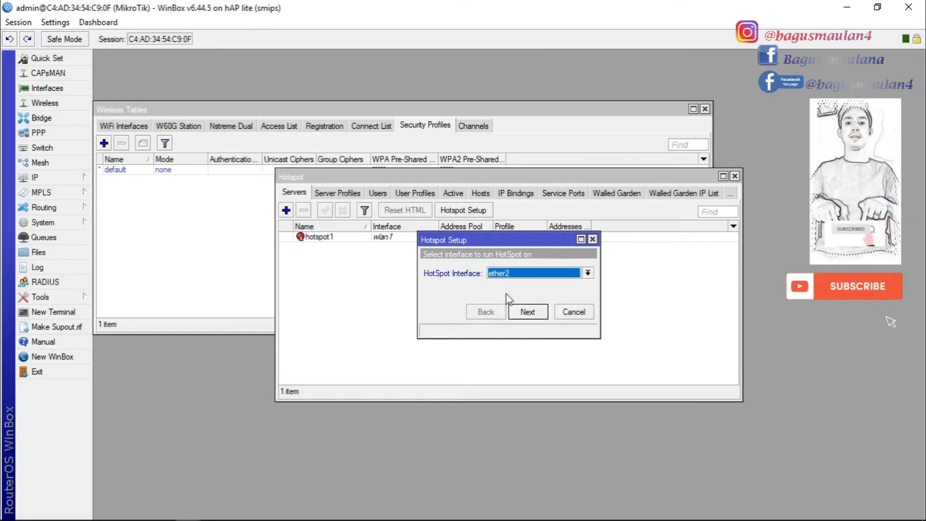
click(528, 312)
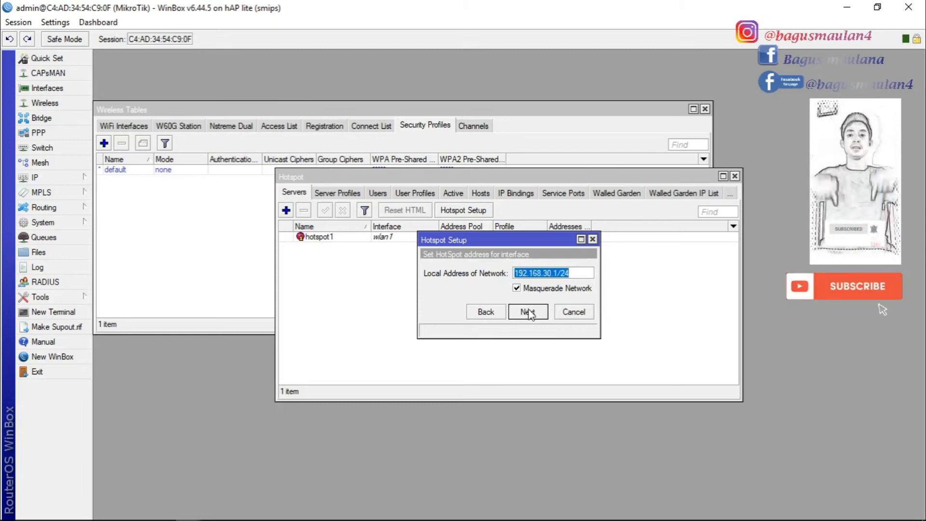
click(528, 312)
click(529, 312)
click(529, 314)
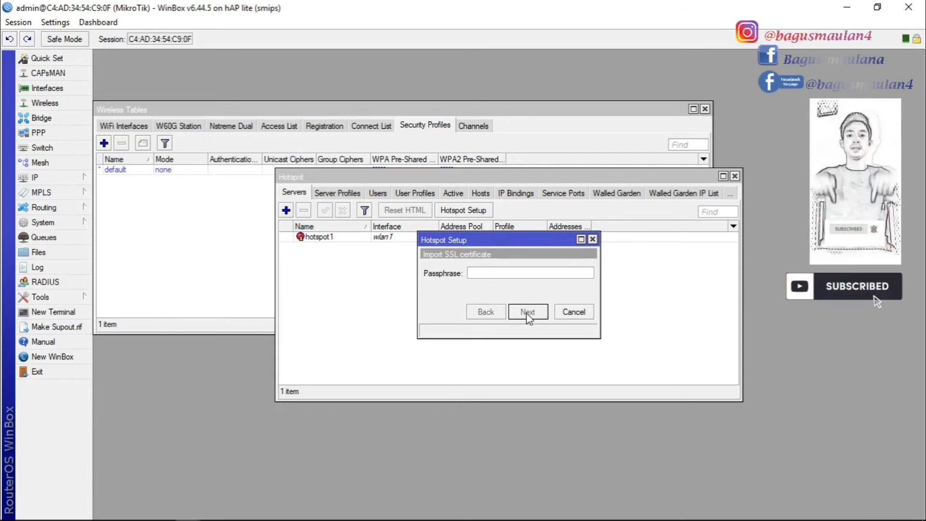
click(527, 312)
click(664, 281)
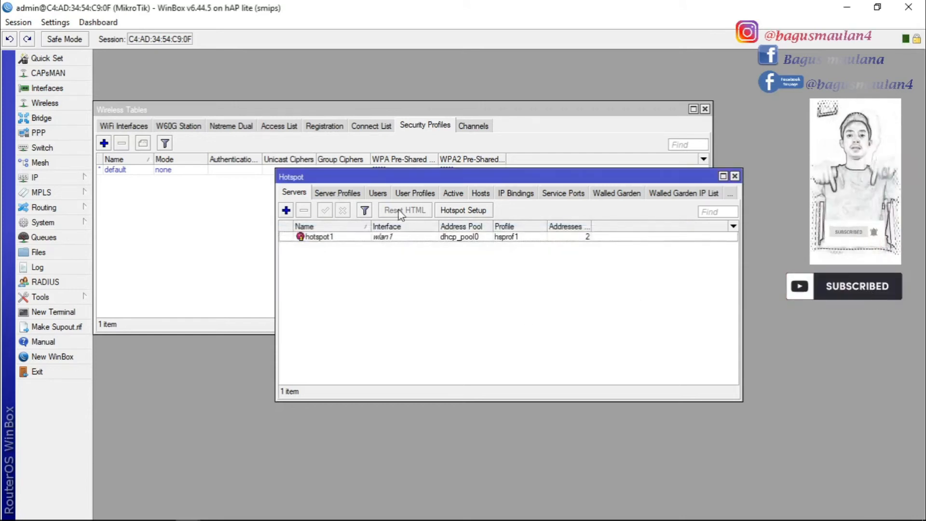
click(462, 212)
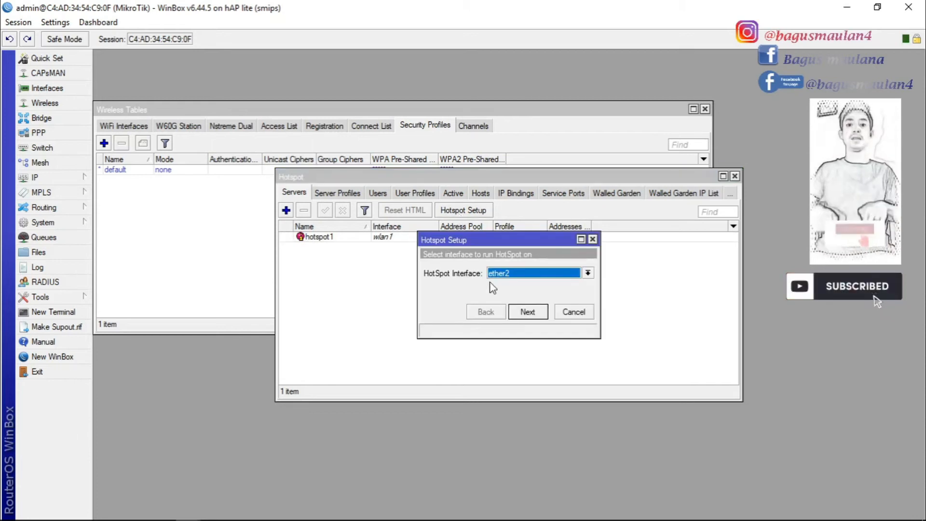
click(528, 313)
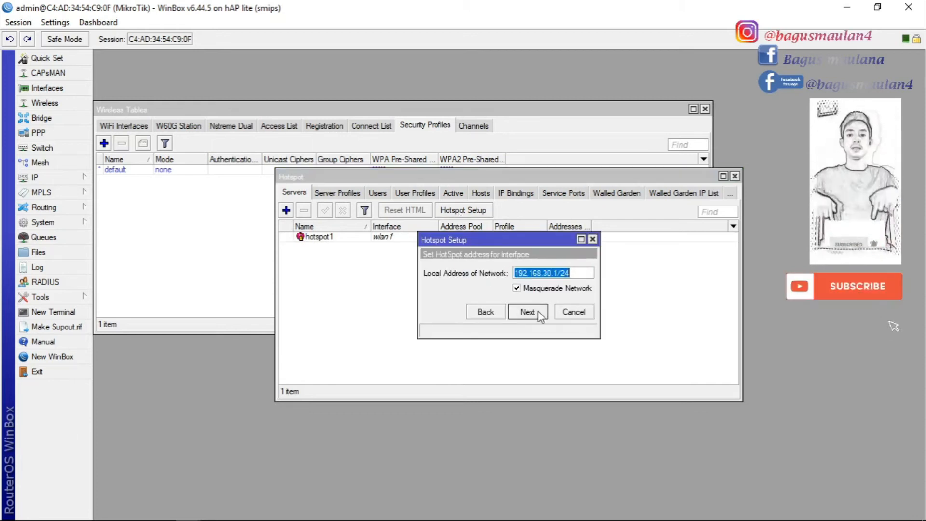
click(528, 312)
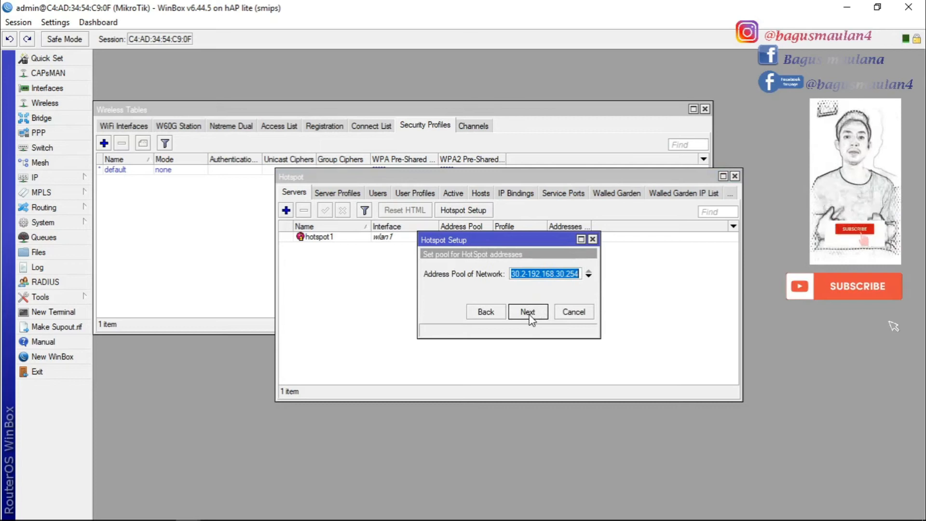
click(527, 312)
click(528, 312)
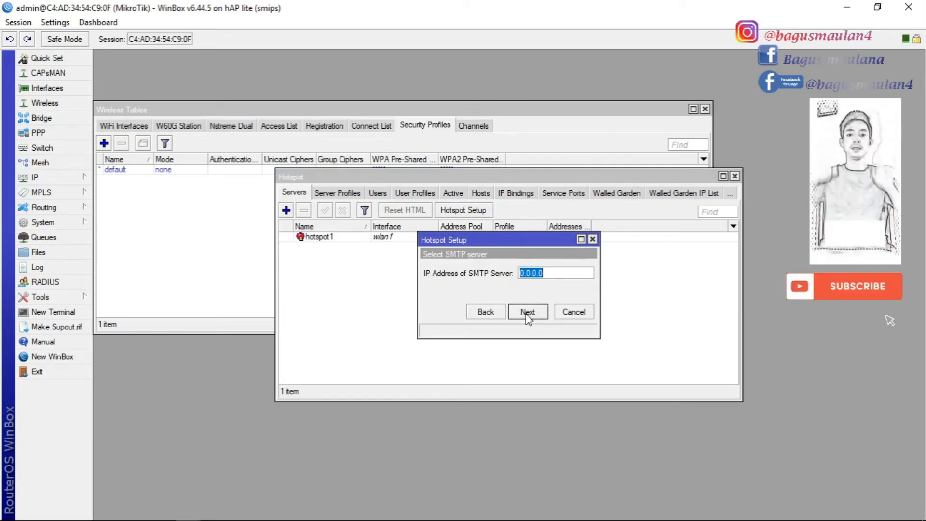
click(527, 313)
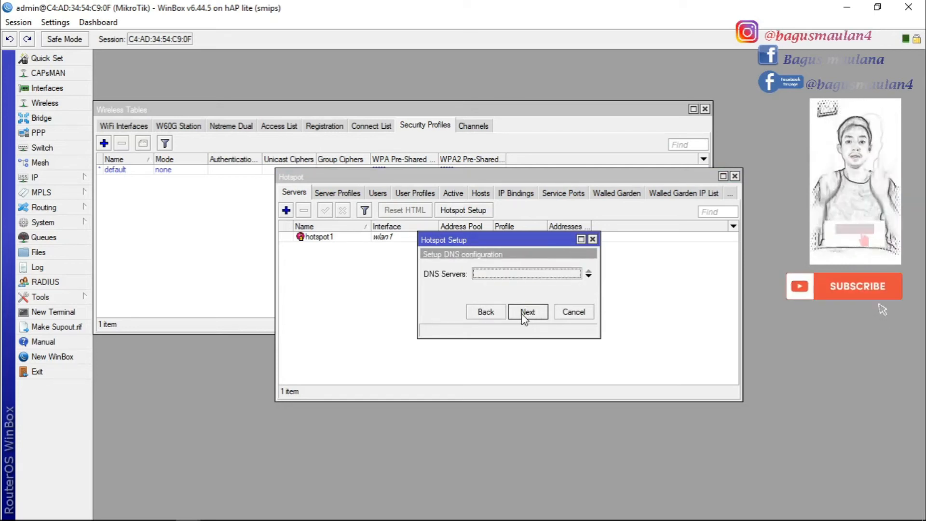
click(524, 314)
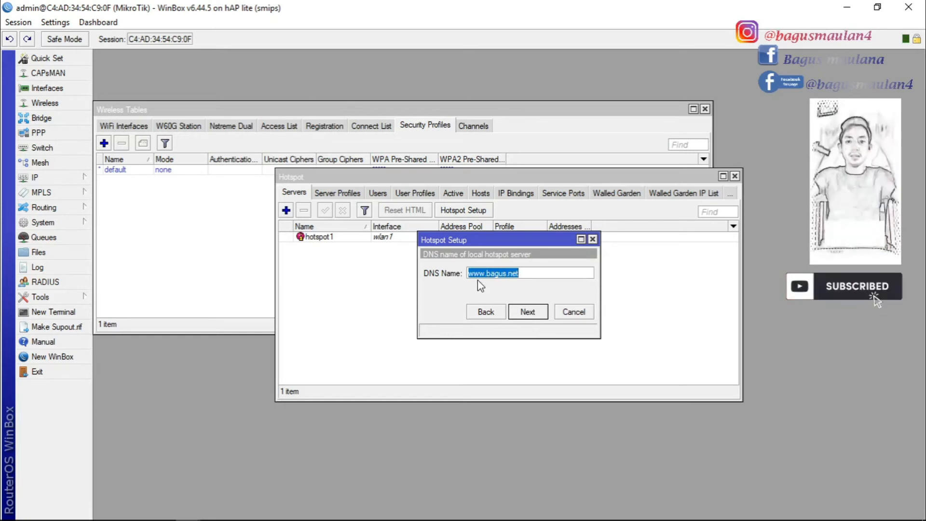
click(527, 313)
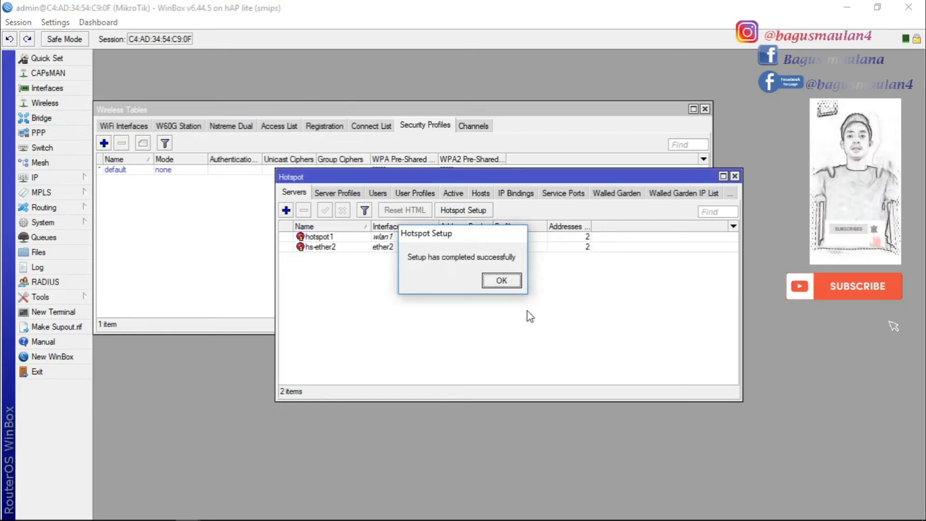
click(502, 280)
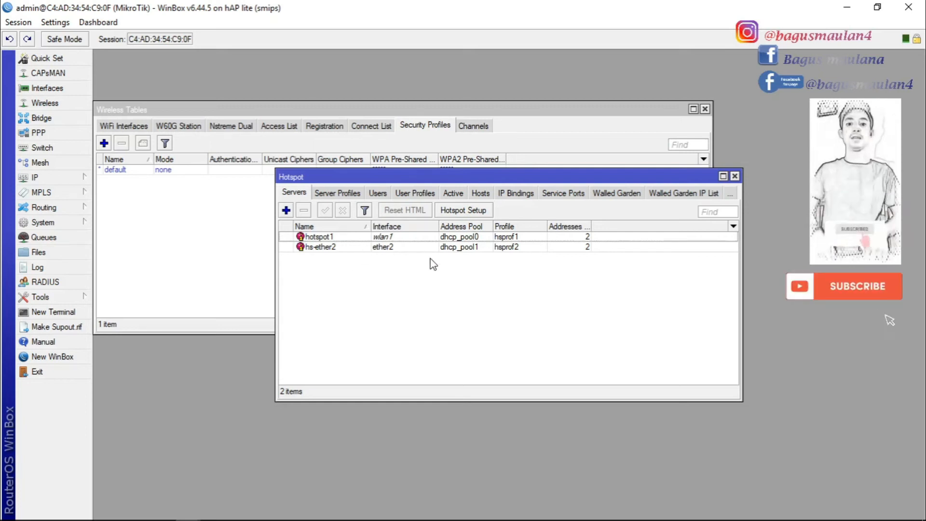
mouse_move(705, 519)
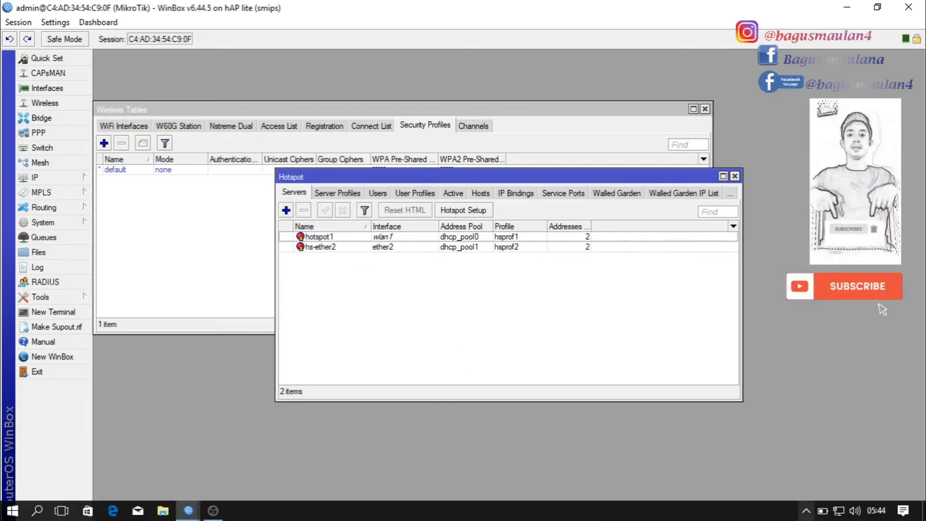
Connect the laptop to the open Bagus Net Wi-Fi network from the taskbar
click(839, 515)
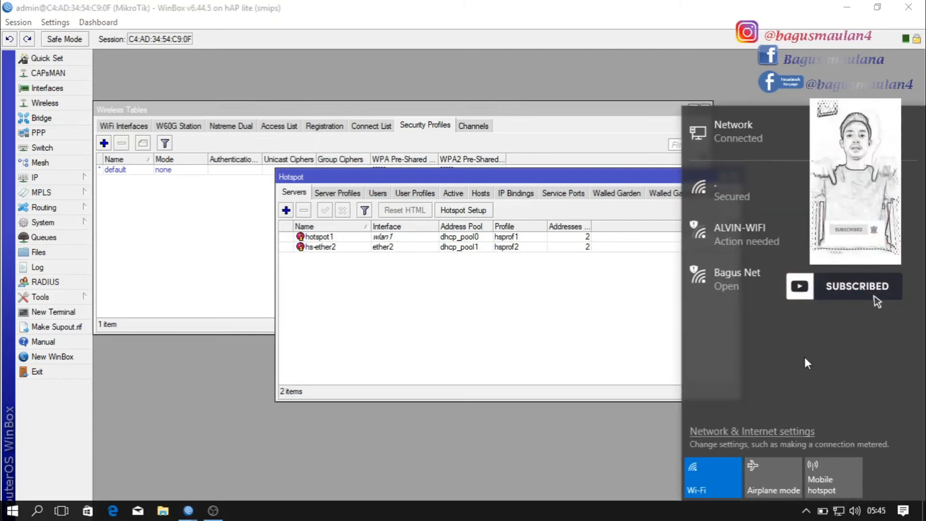
click(742, 280)
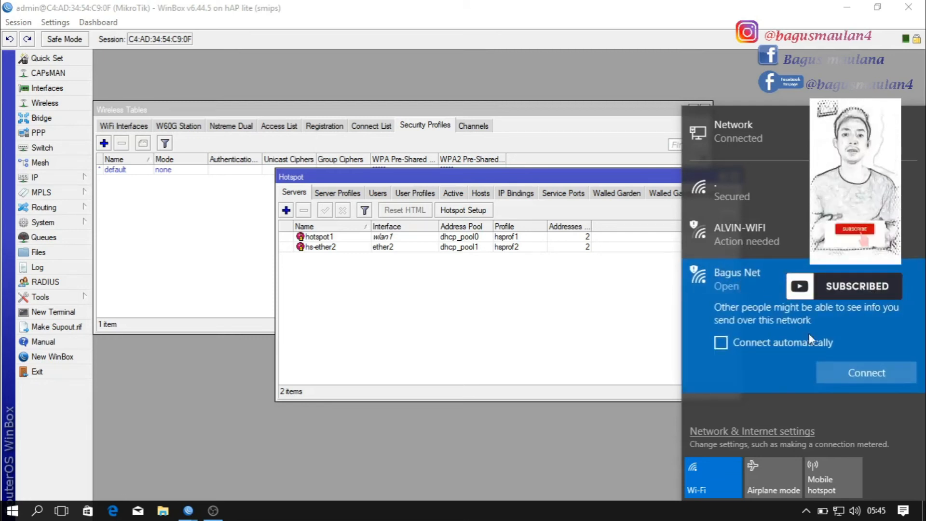
click(863, 378)
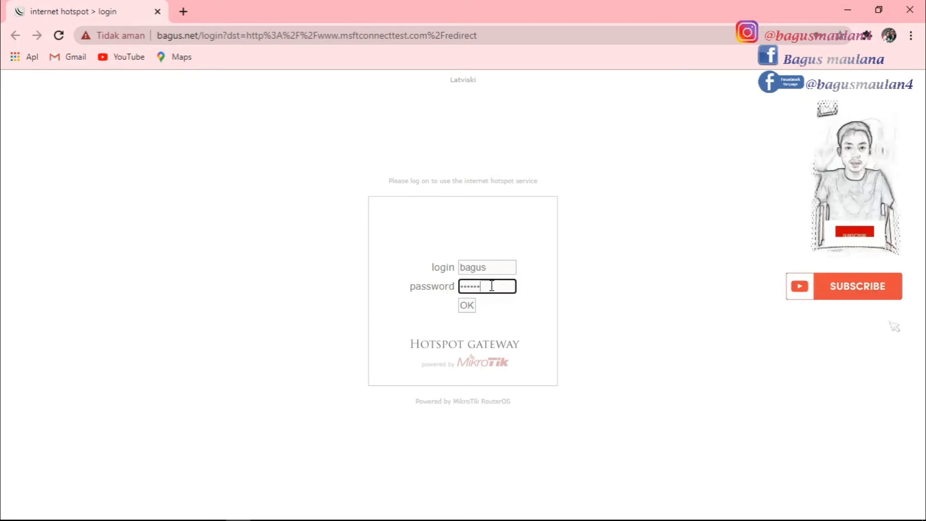
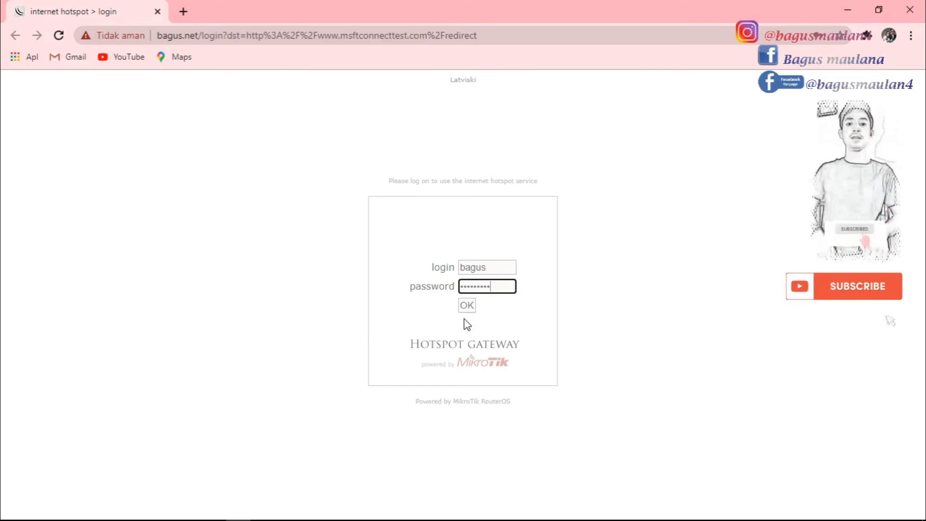
Enter the hotspot user's password and submit the login form
click(466, 306)
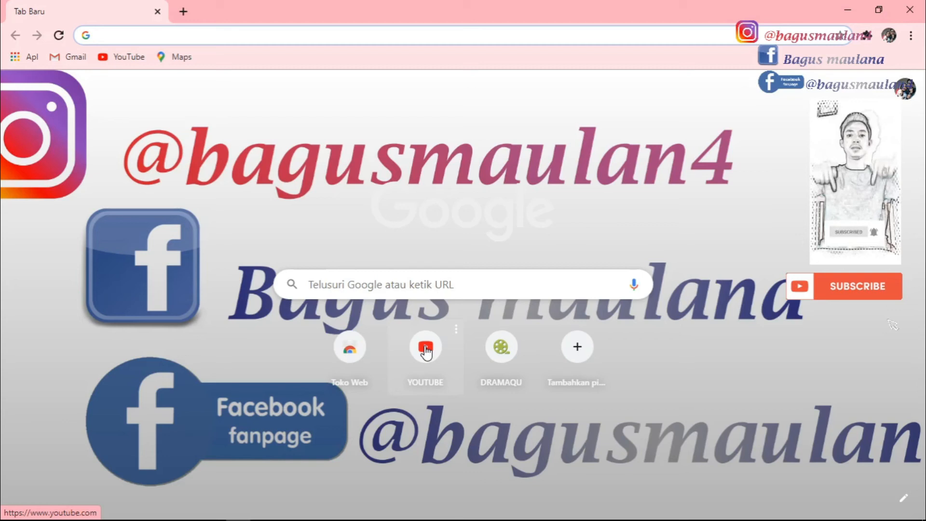
Open the YouTube channel page from the shortcut, then switch back to WinBox
click(426, 351)
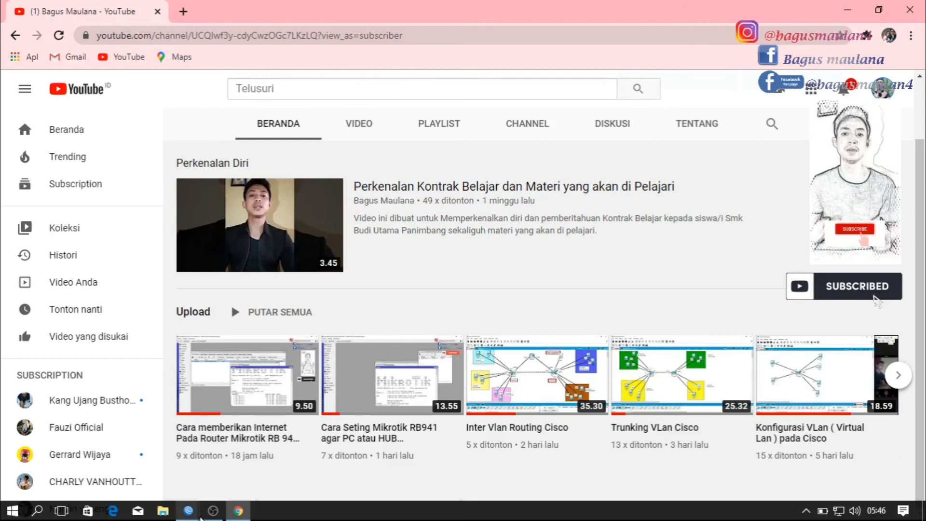
click(200, 517)
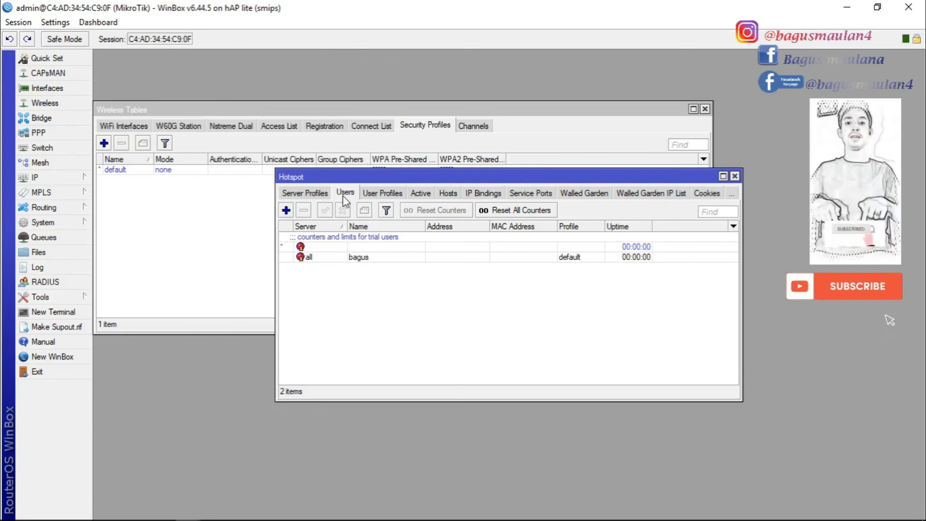
Add a new hotspot user valid on all servers and enter the second user's name
click(286, 210)
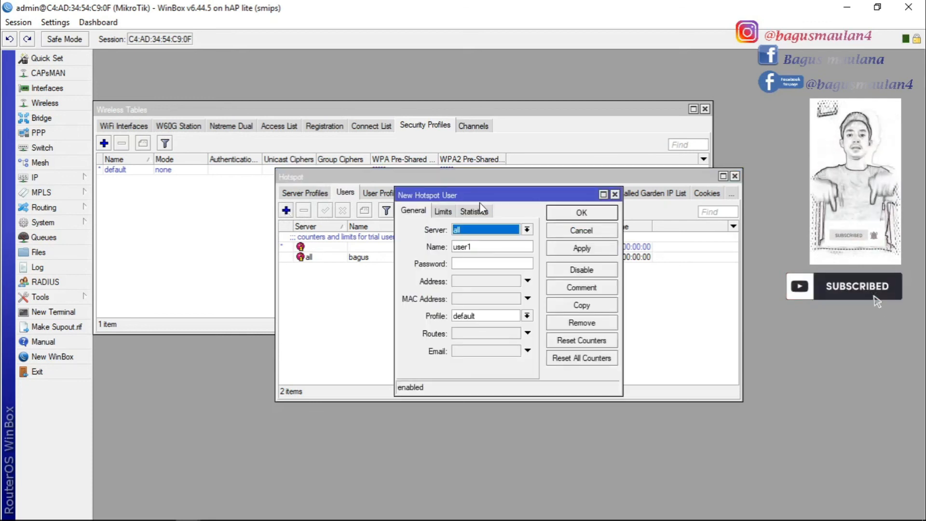
click(527, 231)
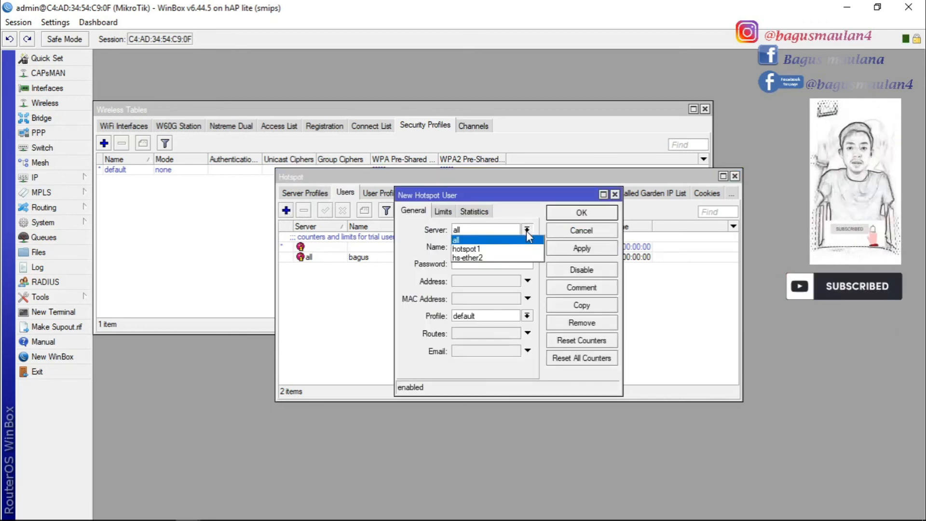
click(474, 239)
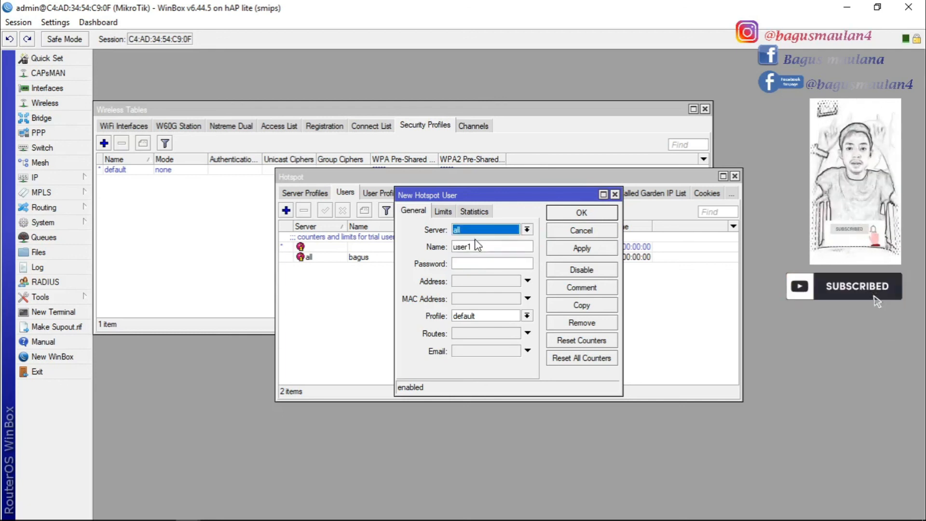
click(489, 247)
key(BackSpace)
key(BackSpace)
key(BackSpace)
key(BackSpace)
key(BackSpace)
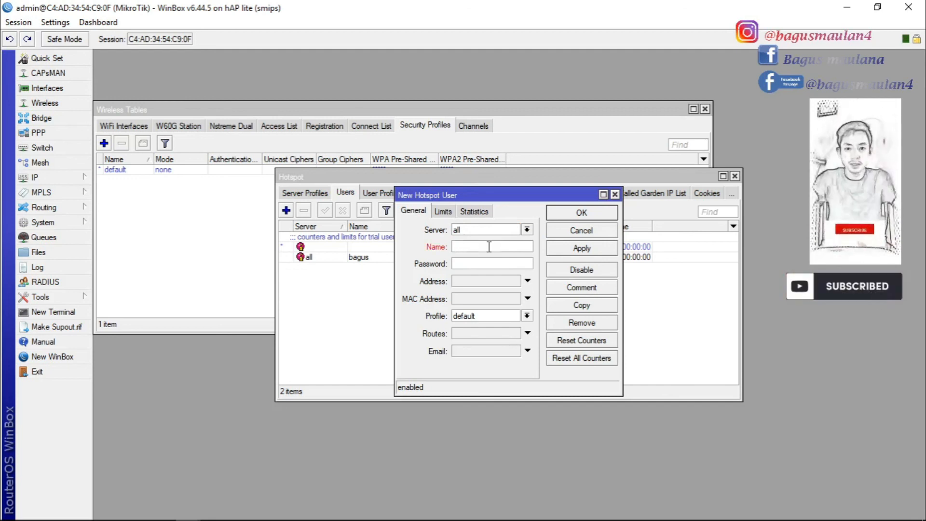
text(maulk)
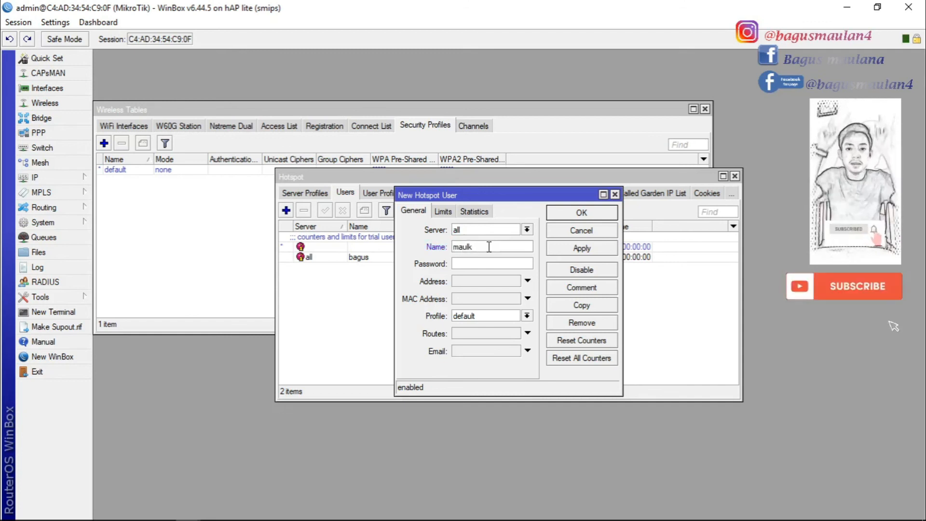
key(BackSpace)
text(ana)
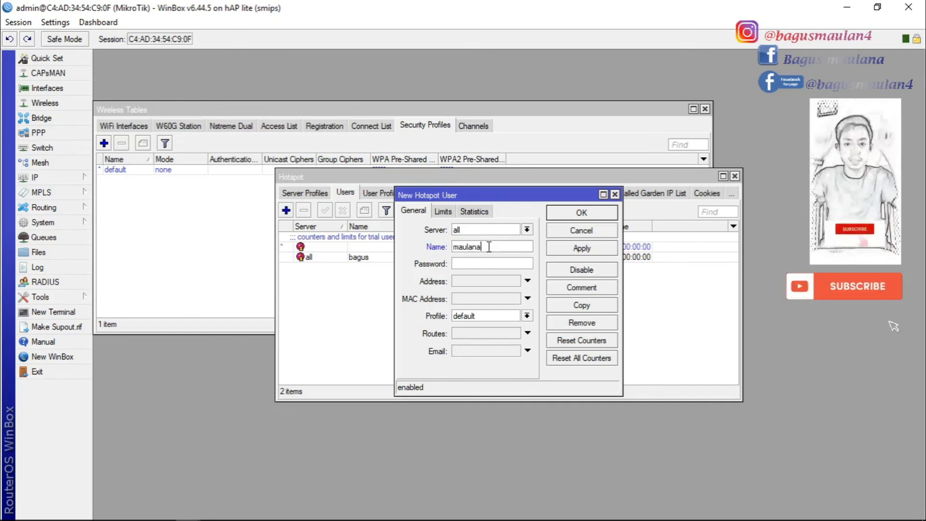
Give the user a password, save it, and check the Active sessions list
click(474, 263)
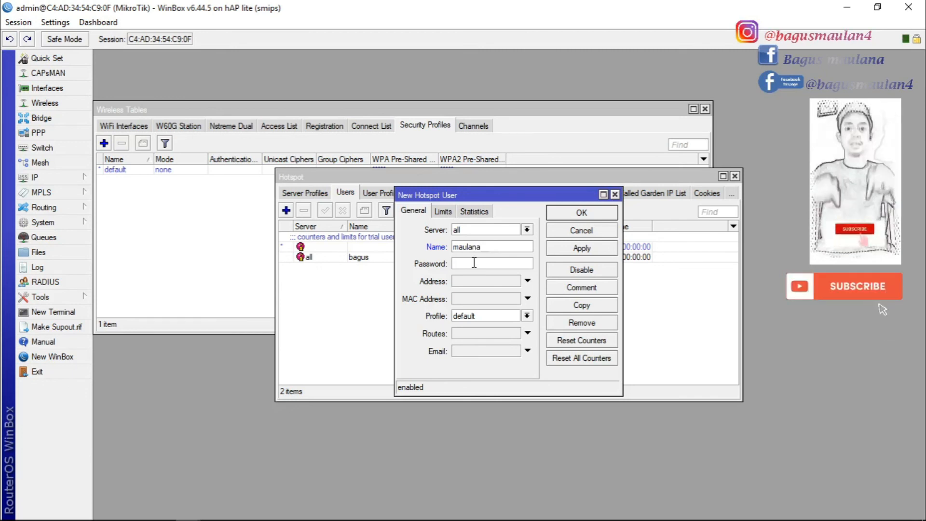
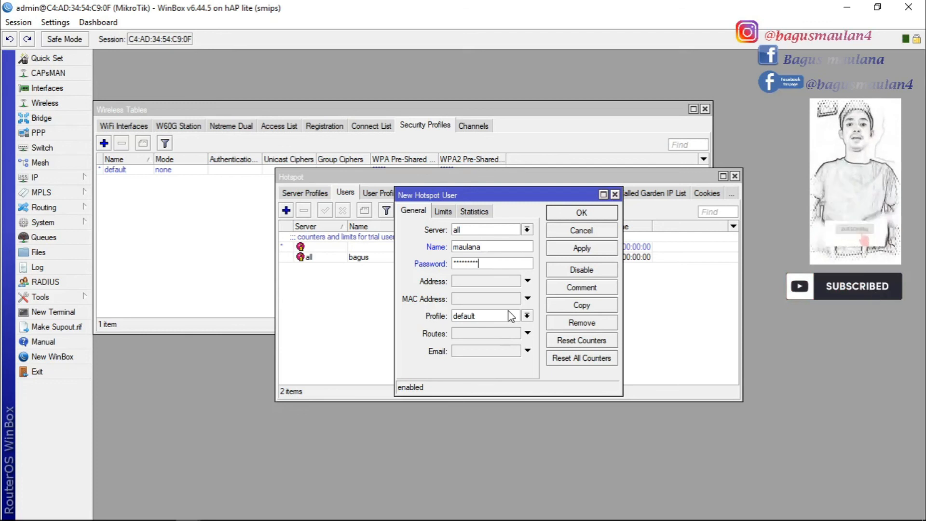
click(582, 248)
click(582, 214)
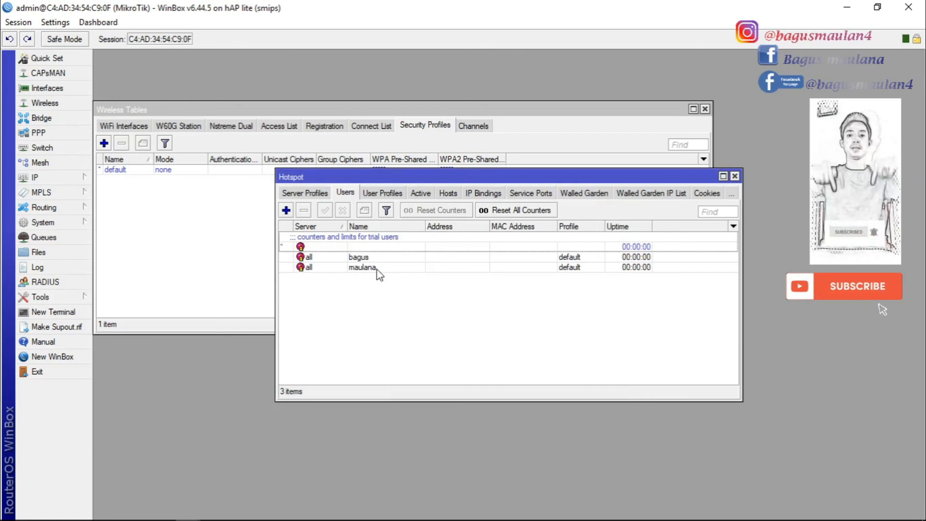
click(421, 194)
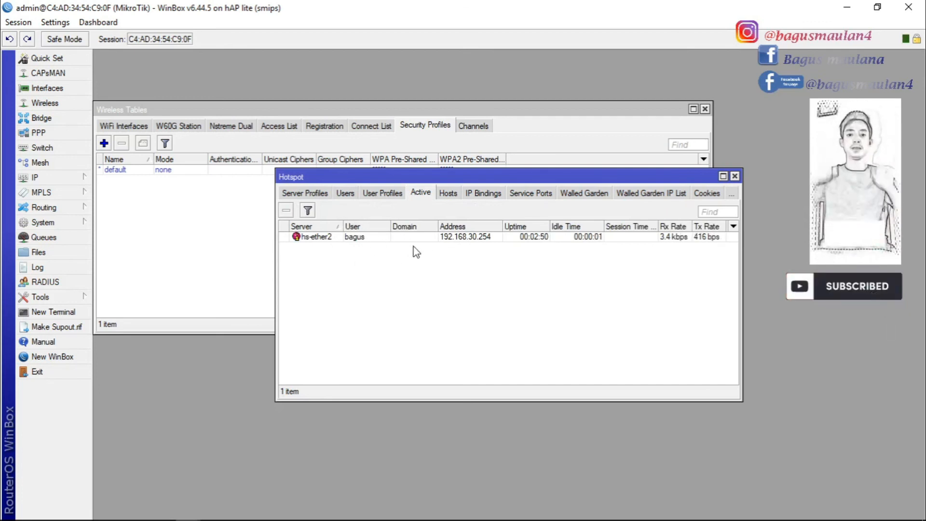
click(346, 194)
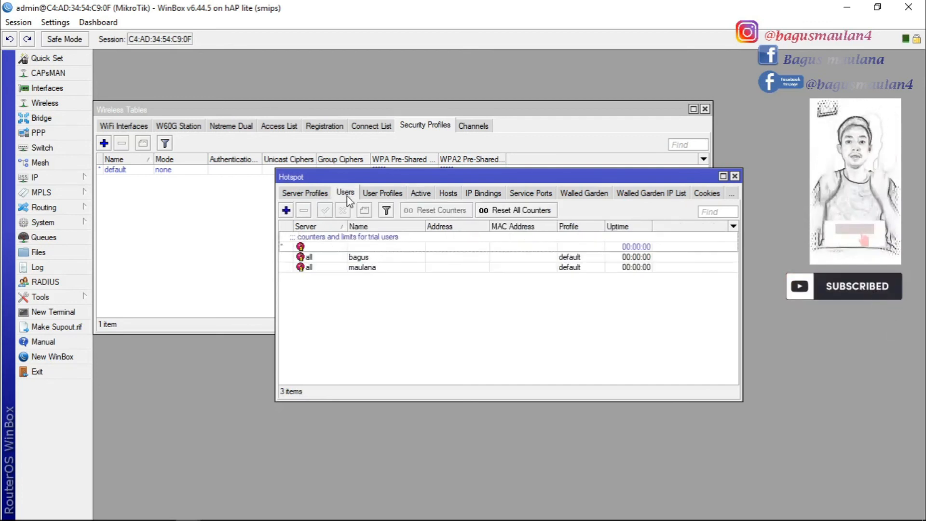